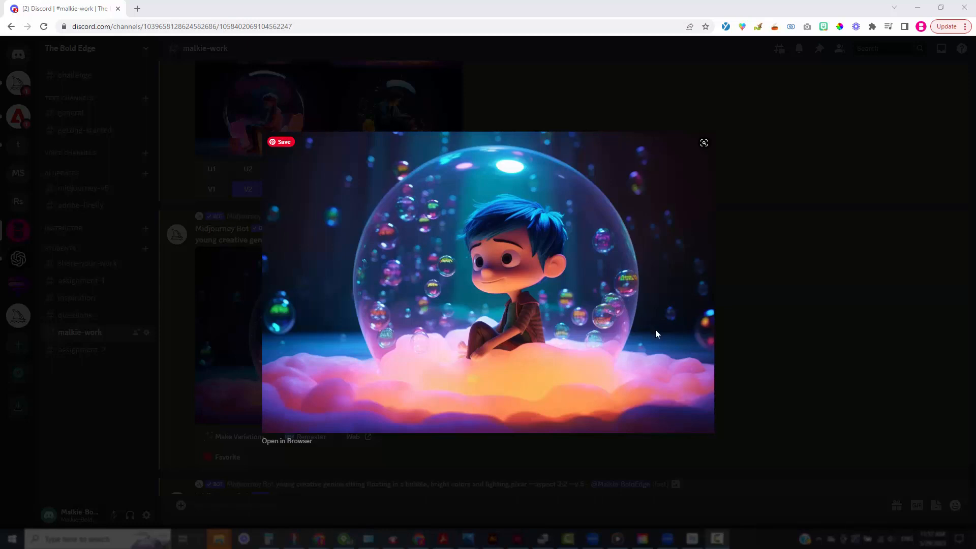
- Switch to Creative Cloud Desktop and view the Illustrator (Beta) details, returning to the list of beta apps
left_click(643, 539)
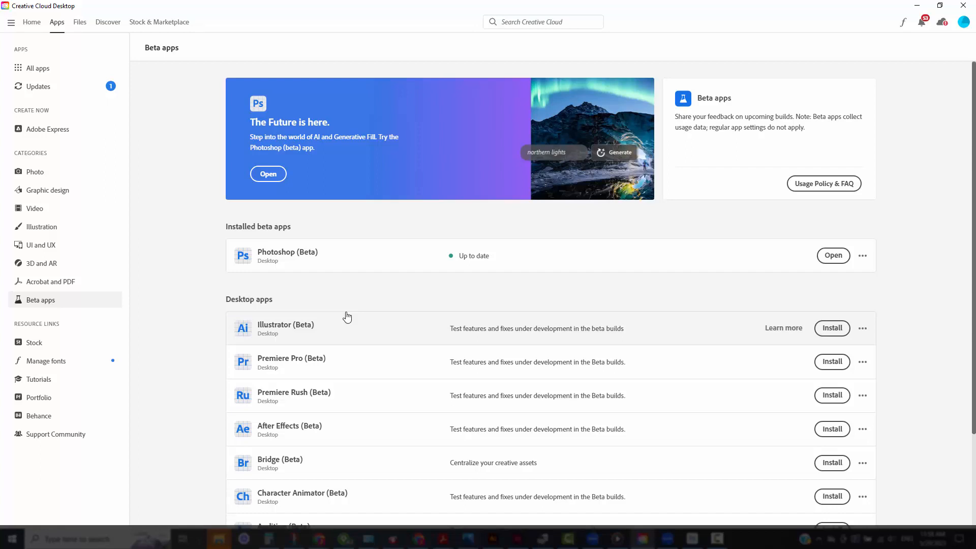
left_click(406, 326)
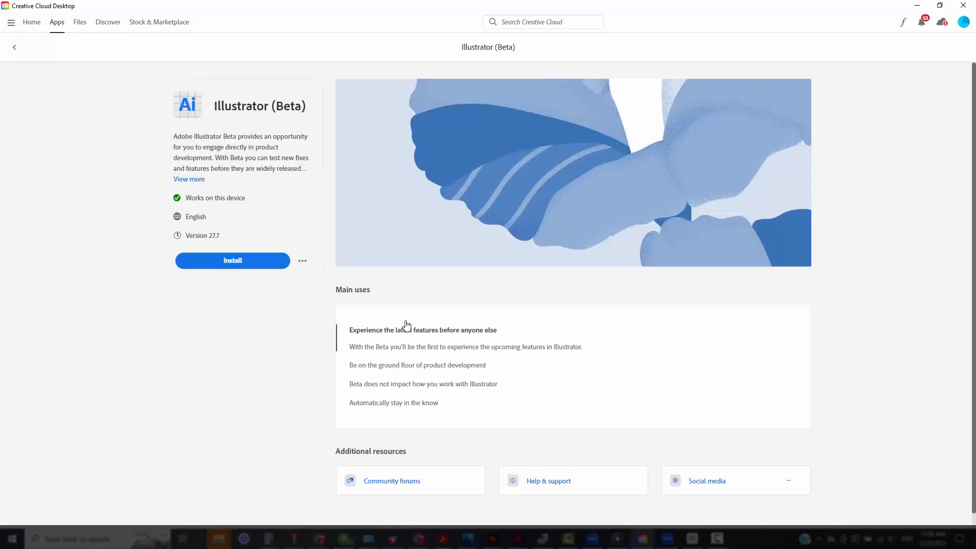
left_click(15, 48)
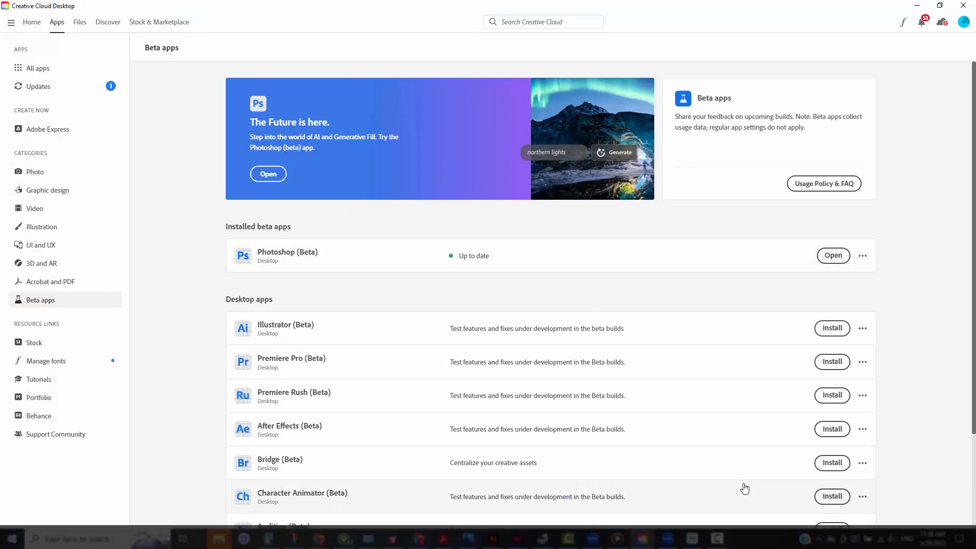
- Switch to Photoshop, make the Background layer active and move the contextual task bar onto the lower clouds
left_click(684, 538)
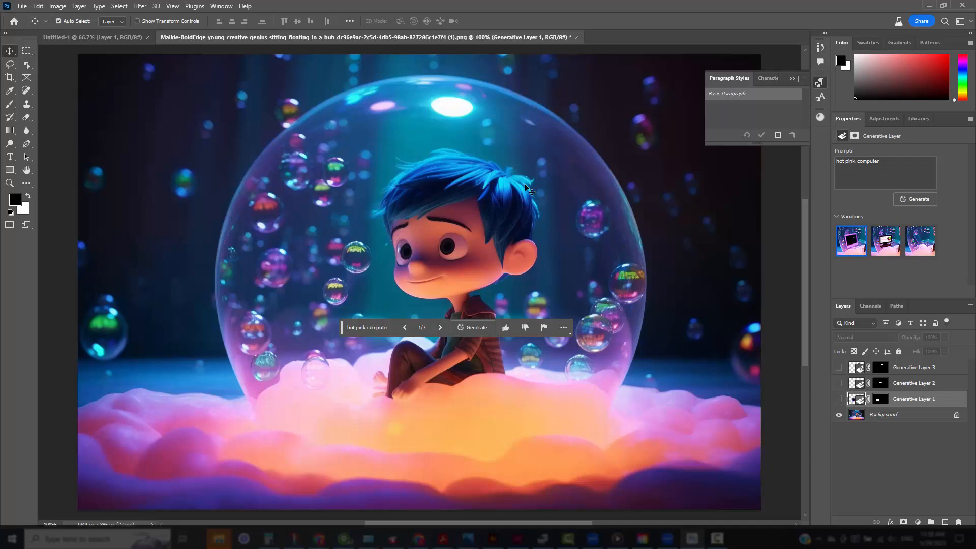
left_click_drag(340, 325, 338, 438)
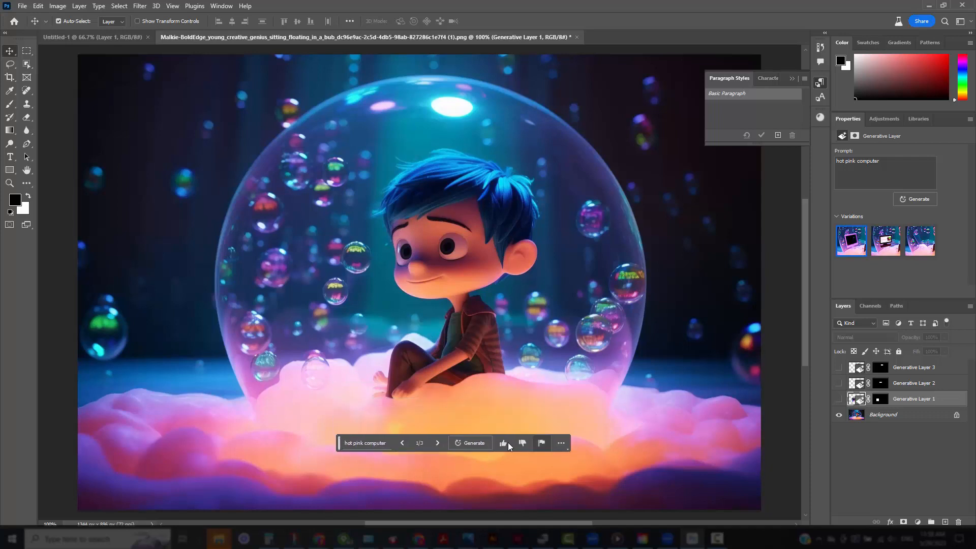
left_click(894, 449)
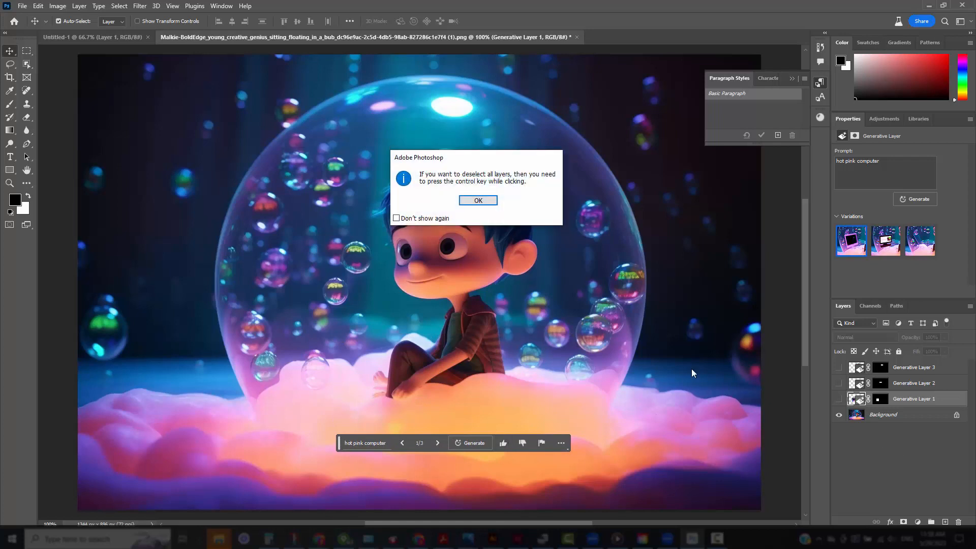
left_click(478, 200)
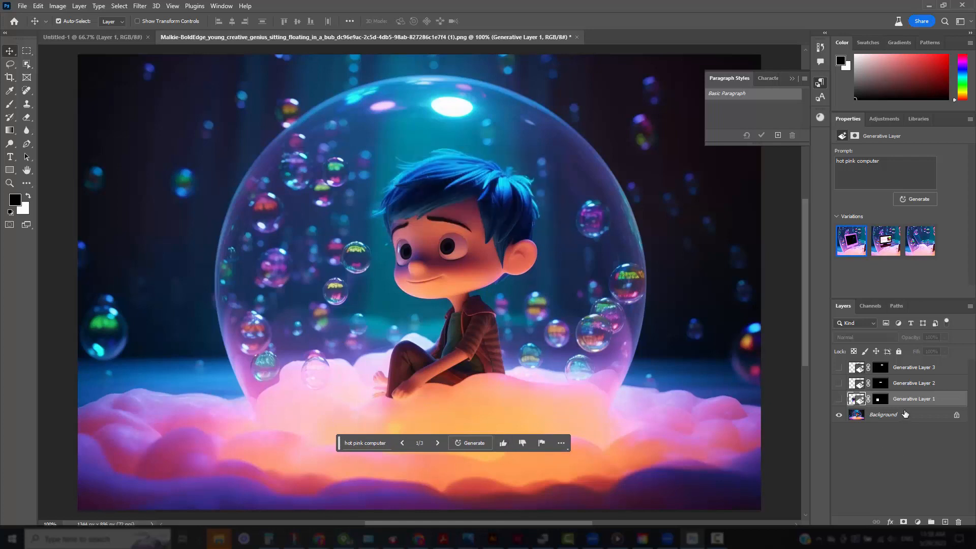
left_click(905, 414)
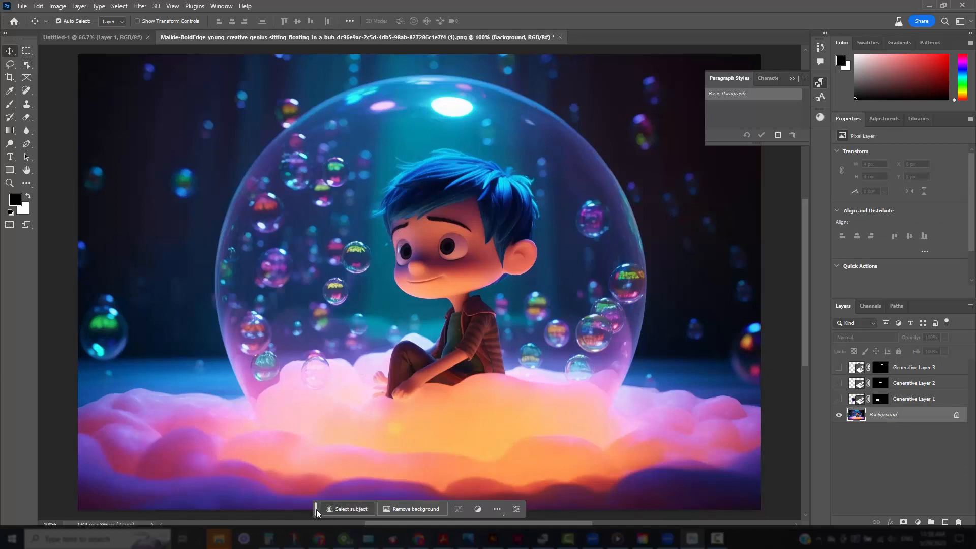
left_click_drag(316, 509, 311, 462)
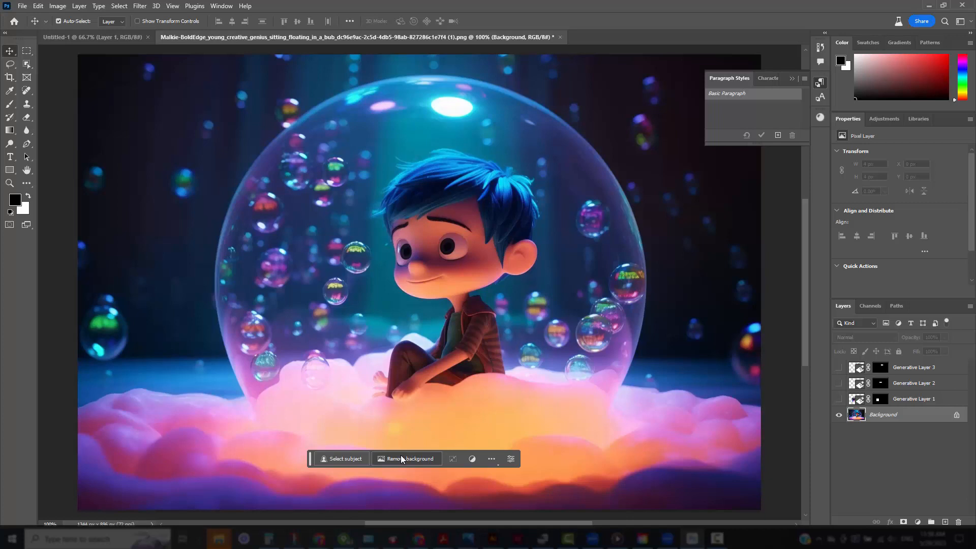
- Preview Generative Layers 1, 2 and 3 one at a time by showing and hiding each
left_click(838, 399)
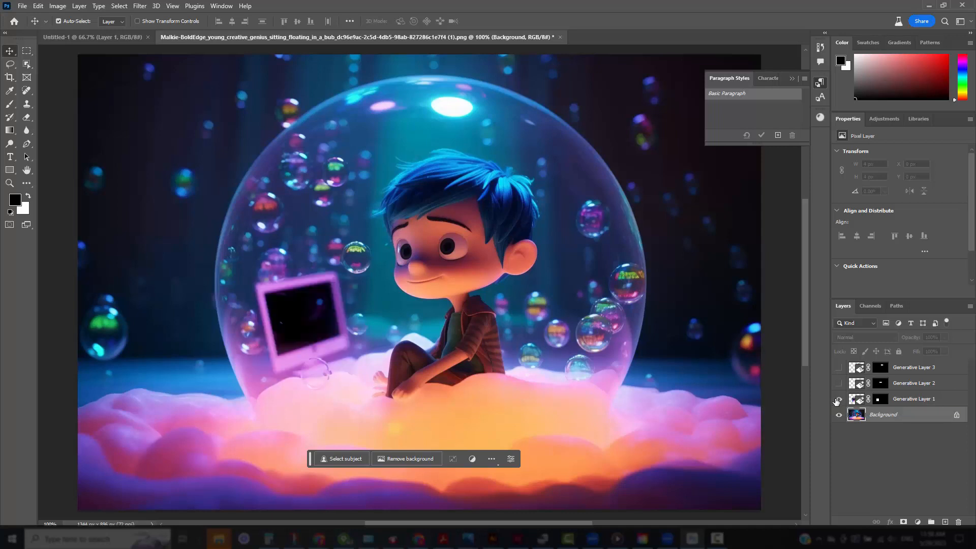
left_click(838, 400)
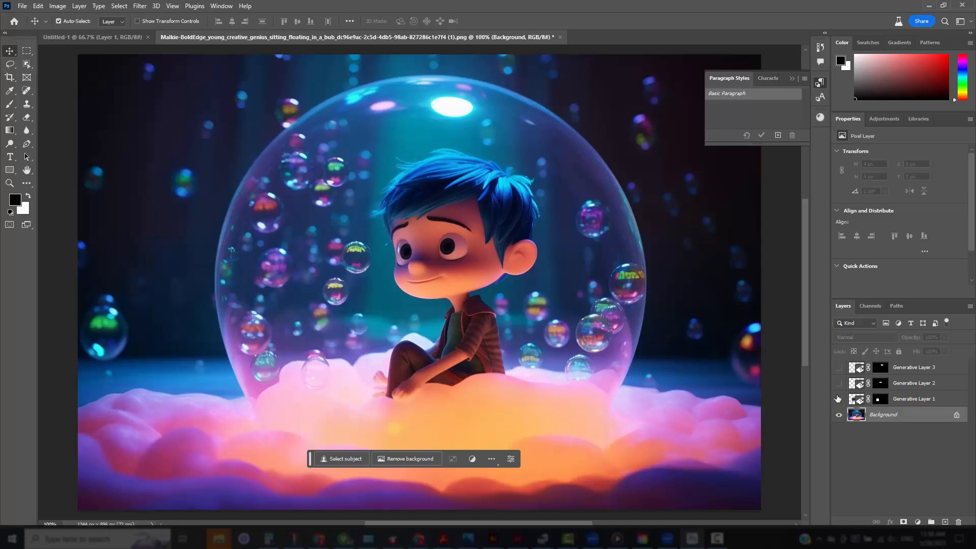
left_click(839, 383)
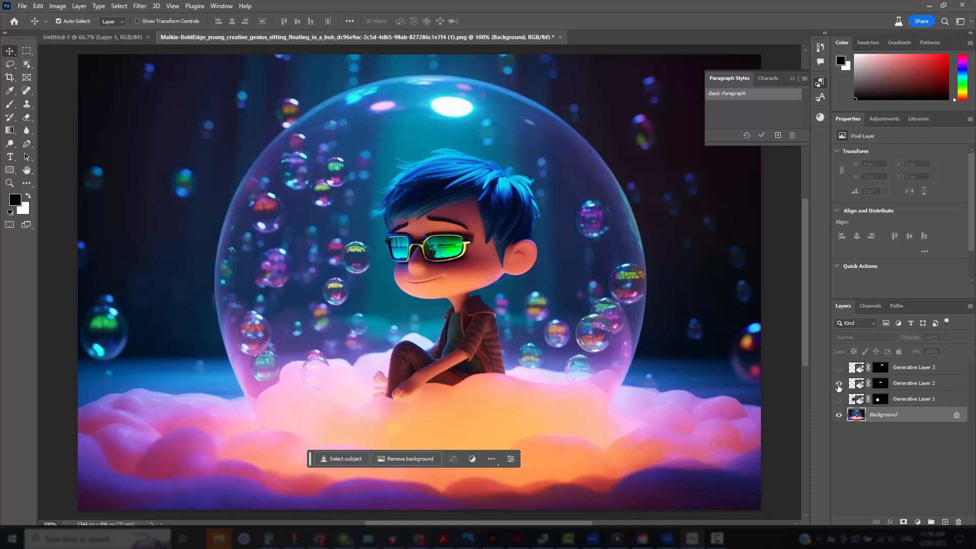
left_click(839, 384)
left_click(839, 367)
left_click(839, 369)
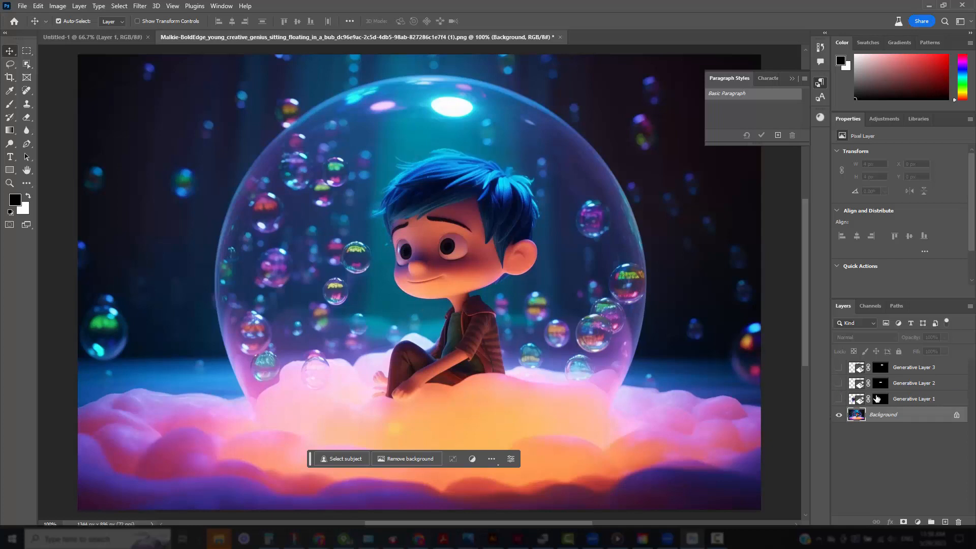
- With the Background layer active, draw a small rectangular marquee on the pink clouds to the left of the boy
left_click(912, 401)
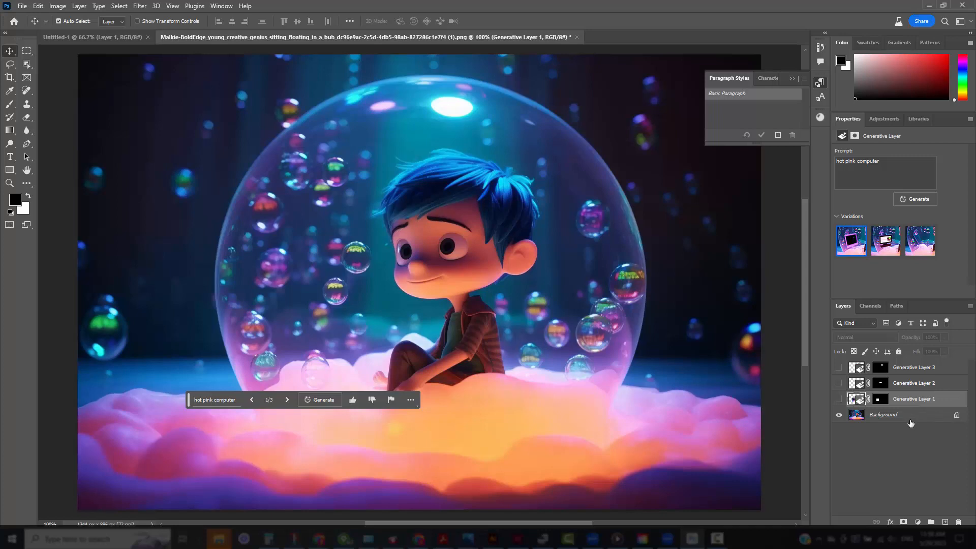
left_click(910, 423)
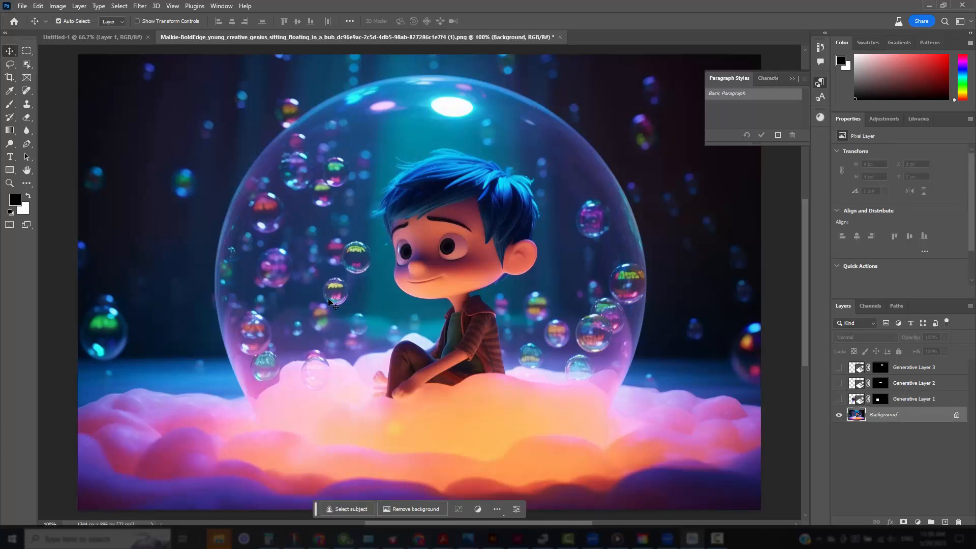
left_click(26, 52)
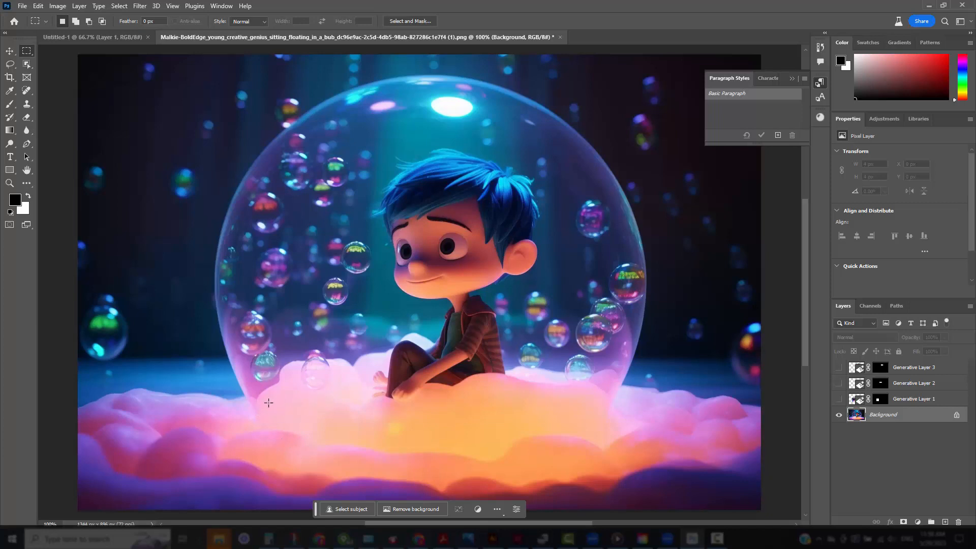
left_click_drag(267, 397, 318, 433)
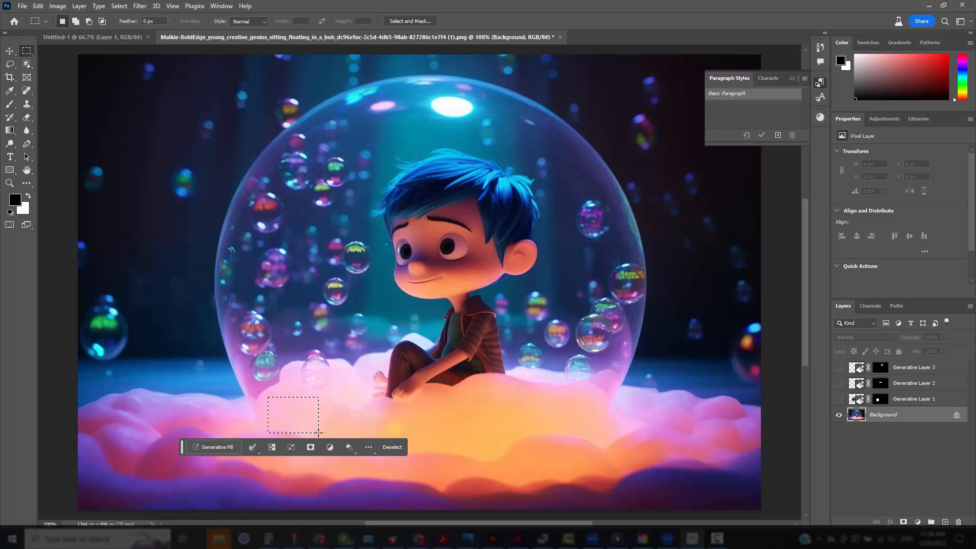
- Run Generative Fill on the selection with the prompt "hot pink and white striped candy cane"
left_click(225, 447)
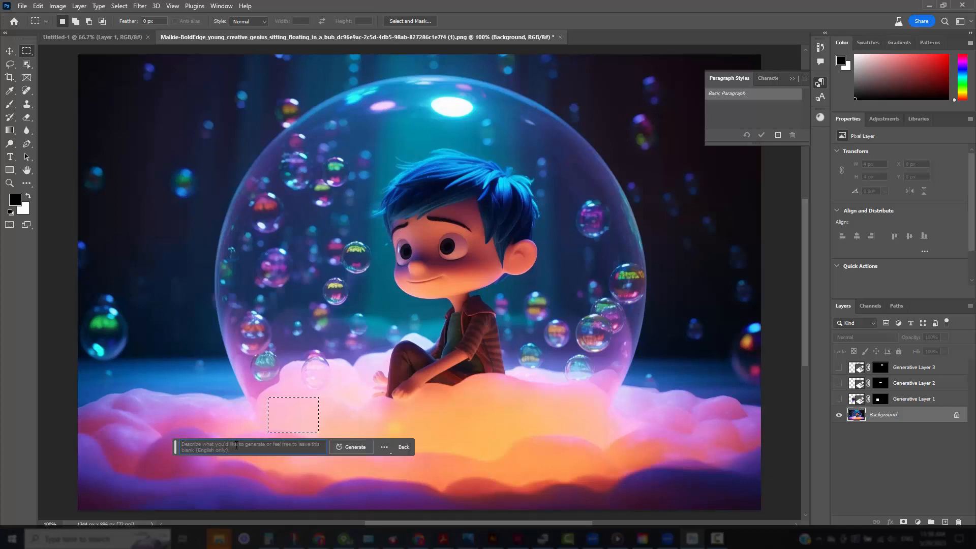
type("candy cane")
key("Home")
type("hot pink and white striped")
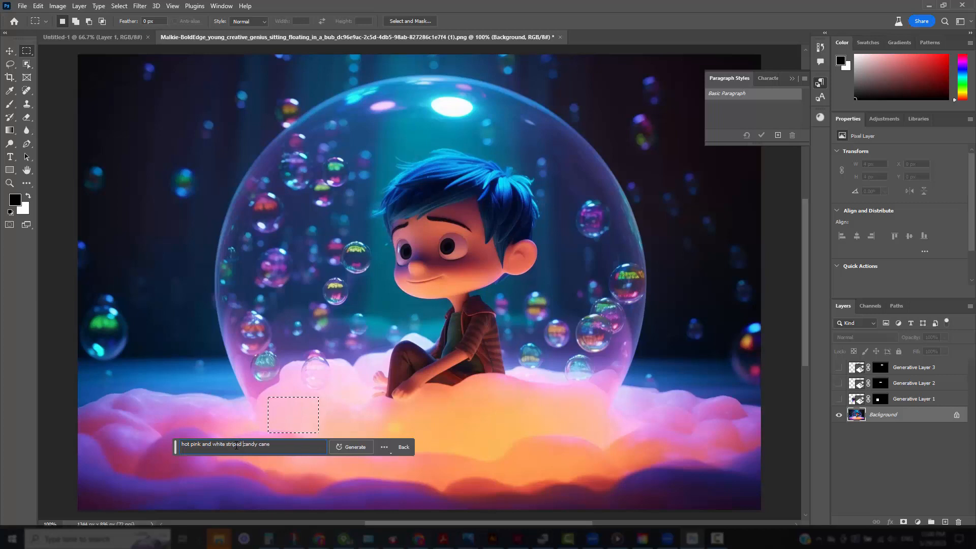
left_click(363, 450)
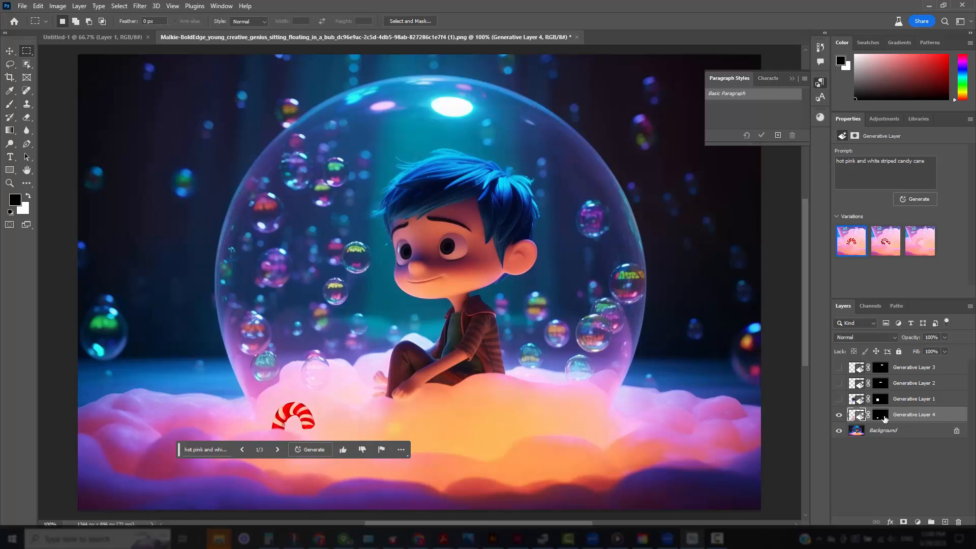
- Toggle the candy cane layer's visibility and compare its three variations, keeping the first one
left_click(838, 414)
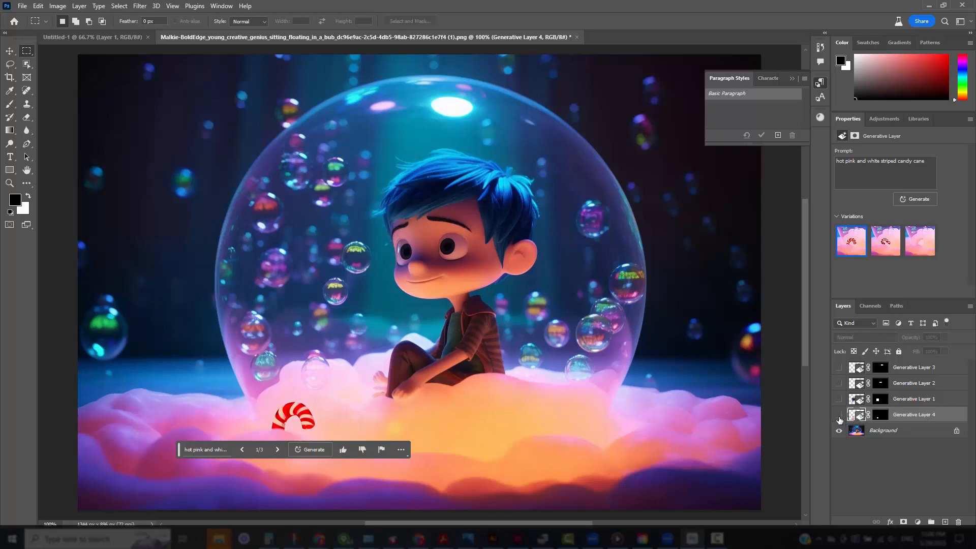
left_click(839, 416)
left_click(878, 246)
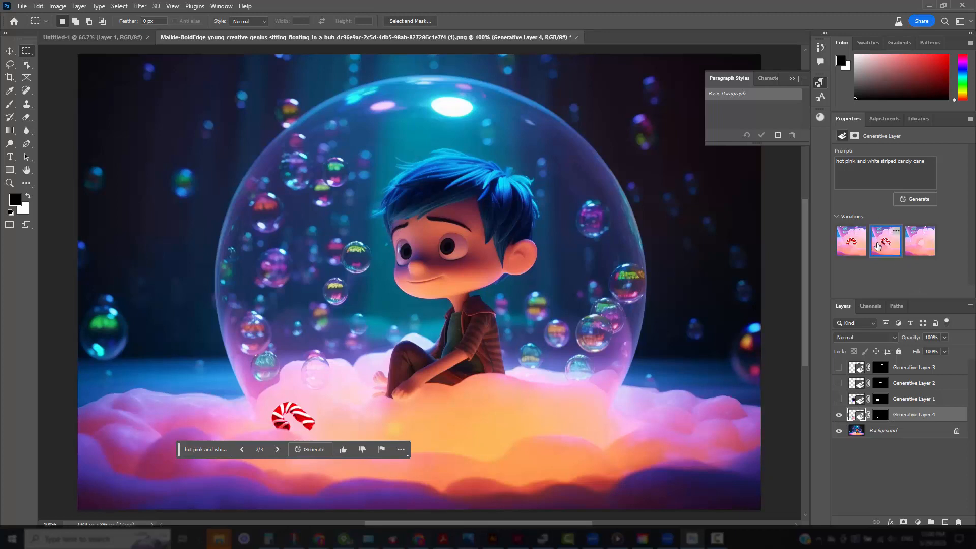
left_click(922, 248)
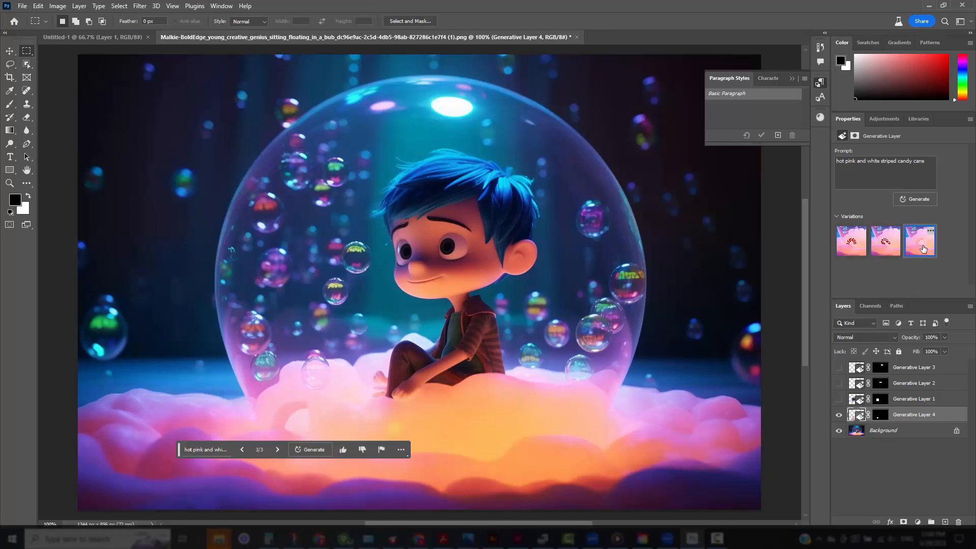
left_click(847, 242)
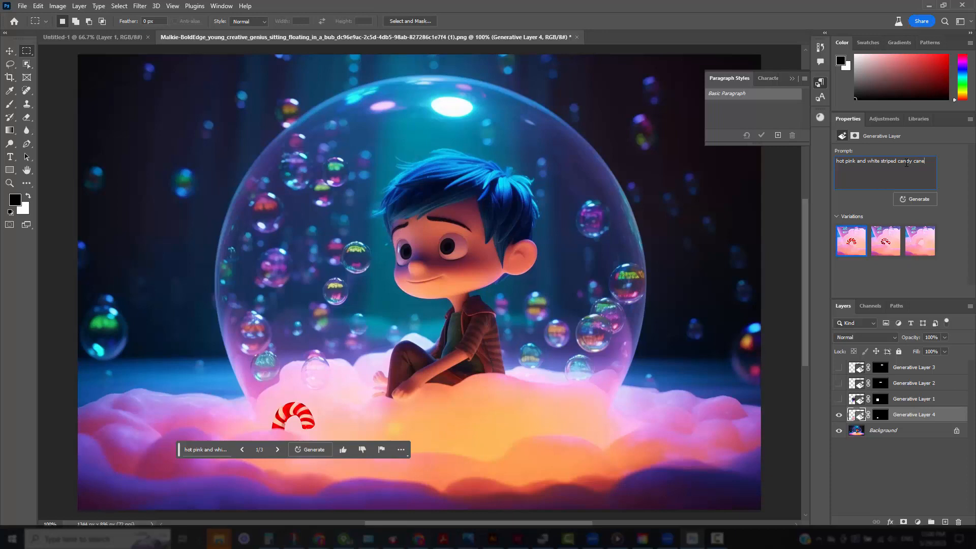
- Marquee a rectangle on the clouds below the boy and generate "5 gumdrops" there from the Background layer
left_click_drag(436, 414, 512, 456)
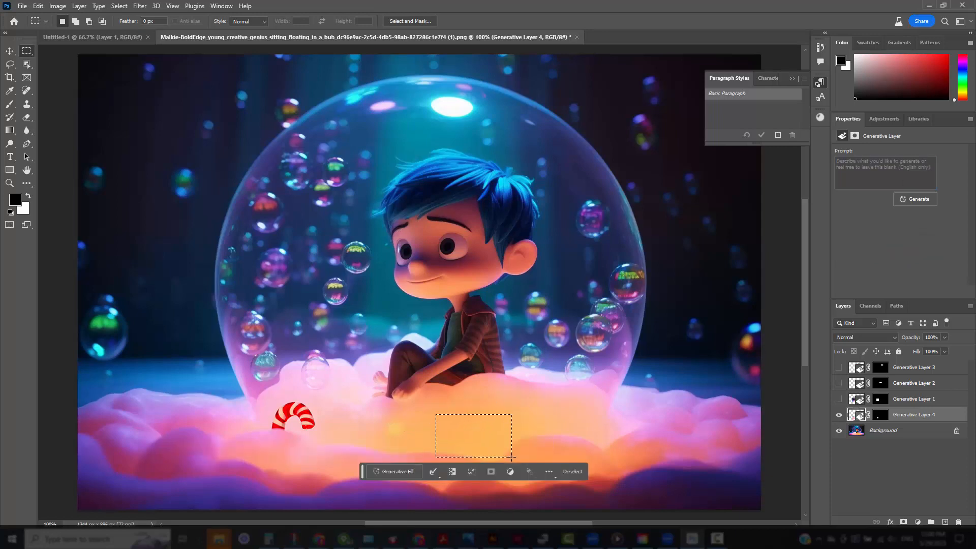
left_click(882, 428)
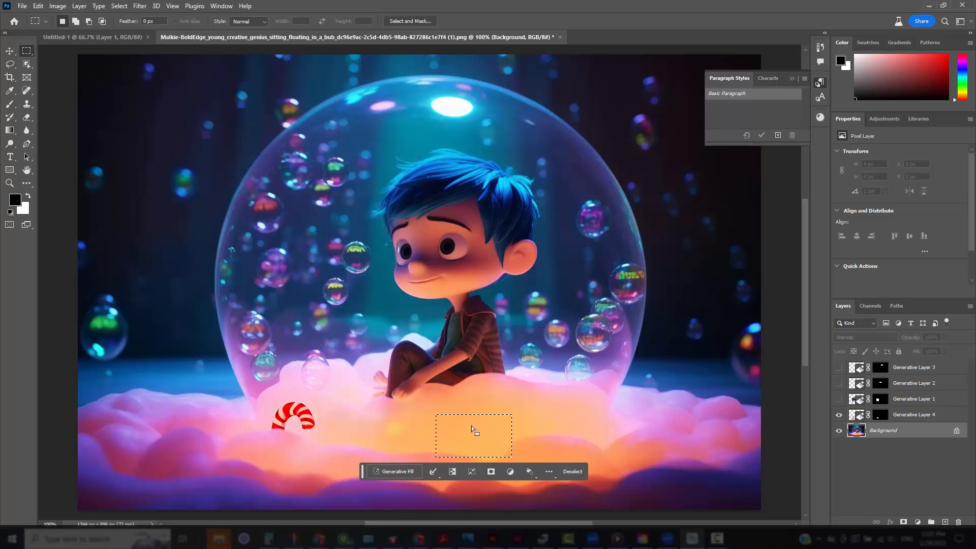
left_click(401, 468)
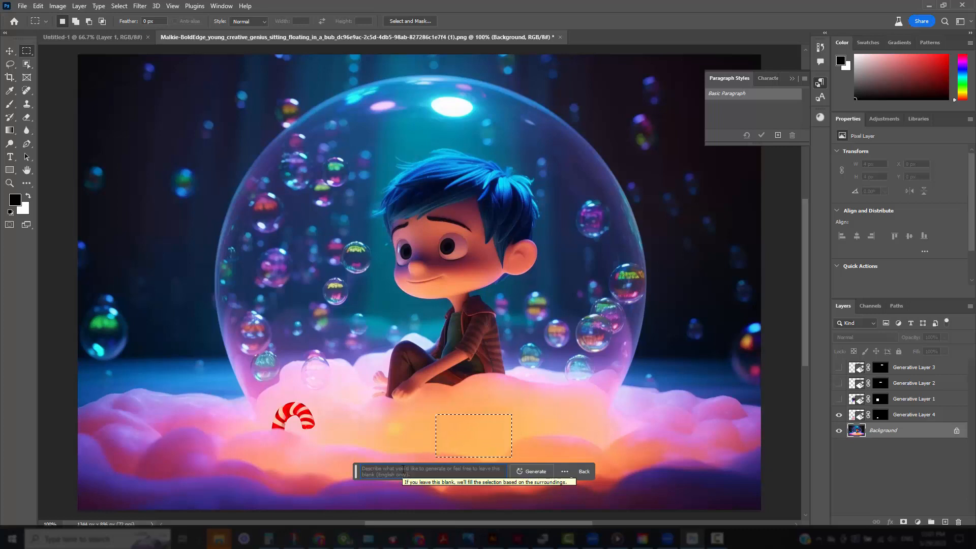
type("5")
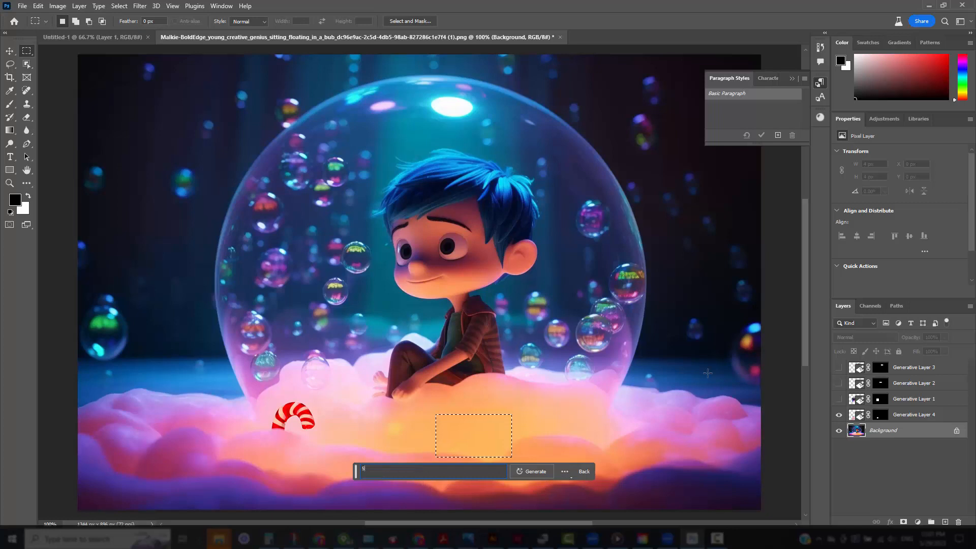
type(" gumdrops")
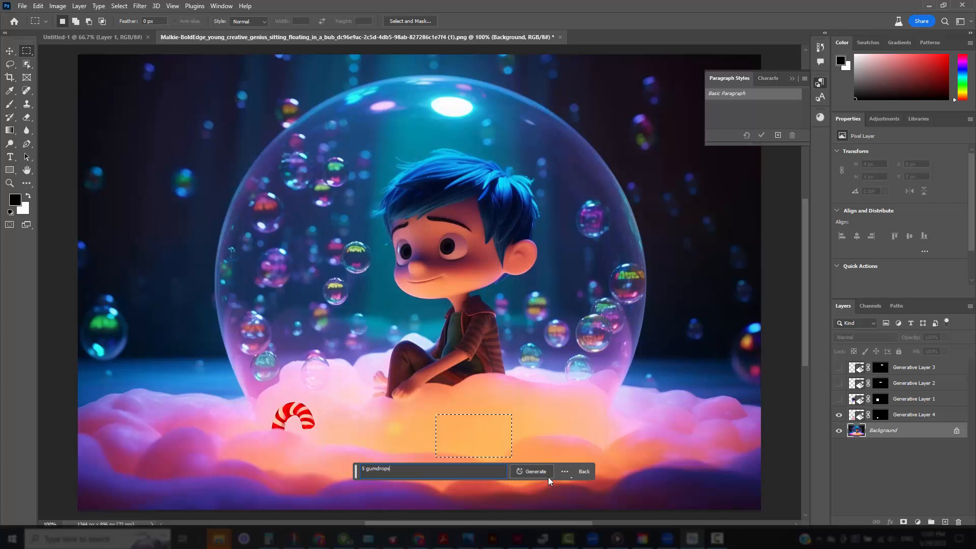
left_click(536, 471)
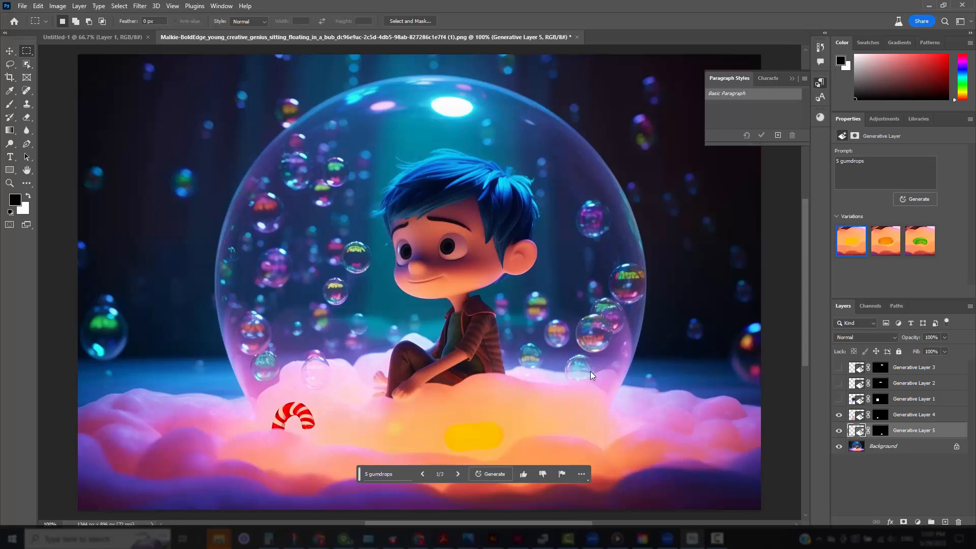
- Compare the generated gumdrop variations and choose the second, orange one
left_click(886, 250)
left_click(914, 250)
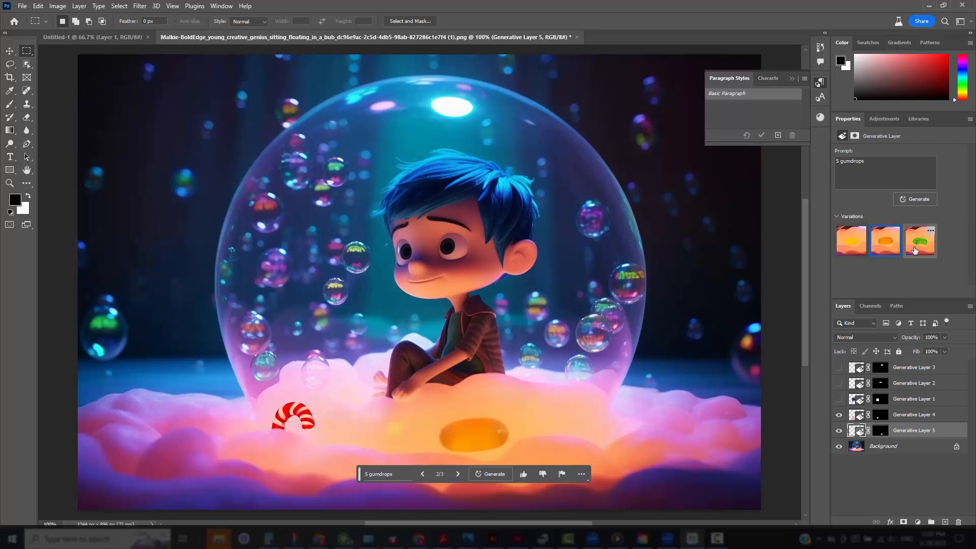
left_click(852, 245)
left_click(883, 245)
- Change the gumdrop layer's prompt to "blue gumdrop" and generate new variations
left_click_drag(840, 163, 814, 164)
key("BackSpace")
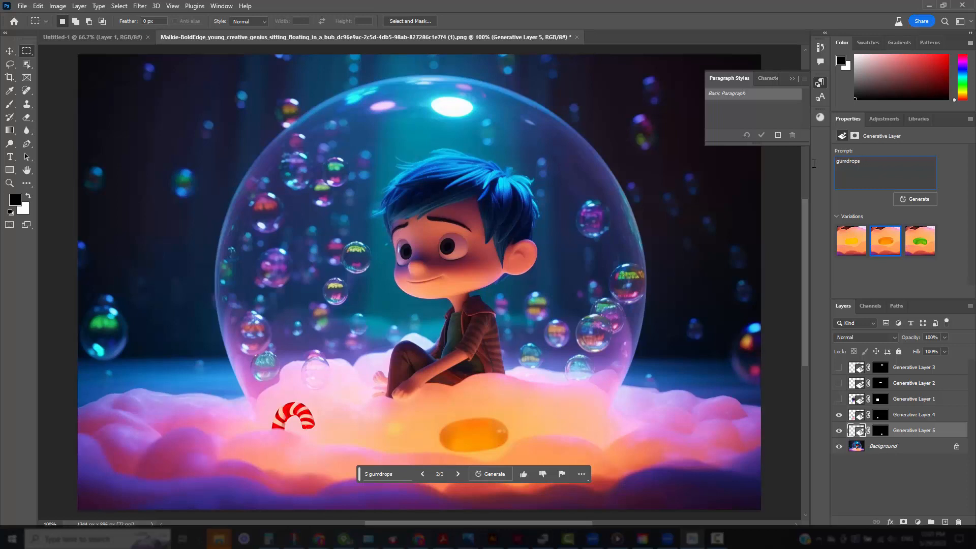
type("blue")
left_click(922, 203)
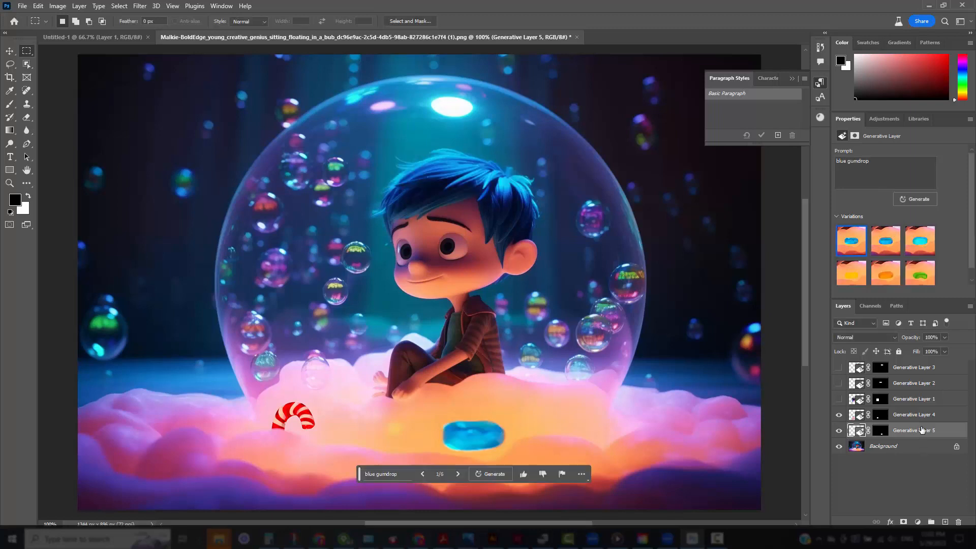
- Compare the three blue gumdrop variations and choose the third one
left_click(915, 247)
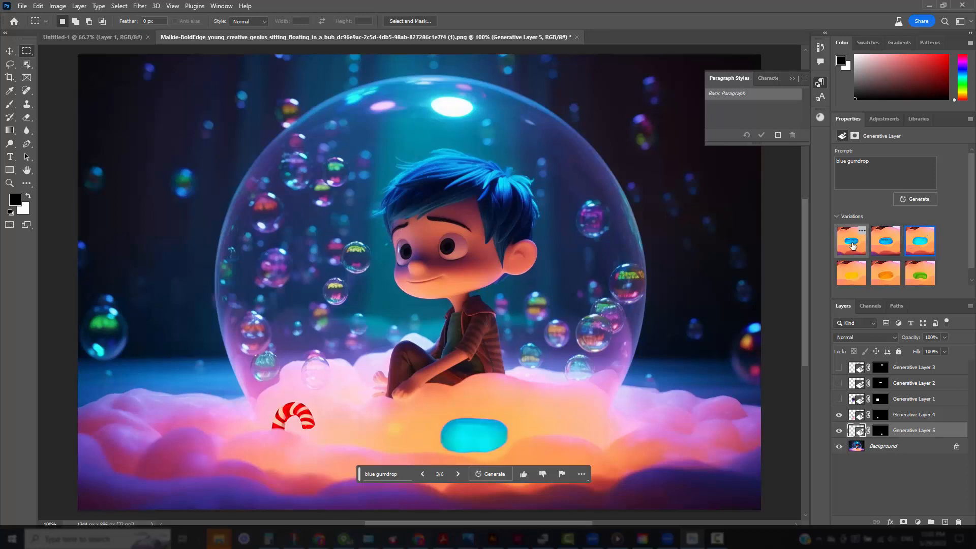
left_click(852, 246)
left_click(880, 246)
left_click(919, 243)
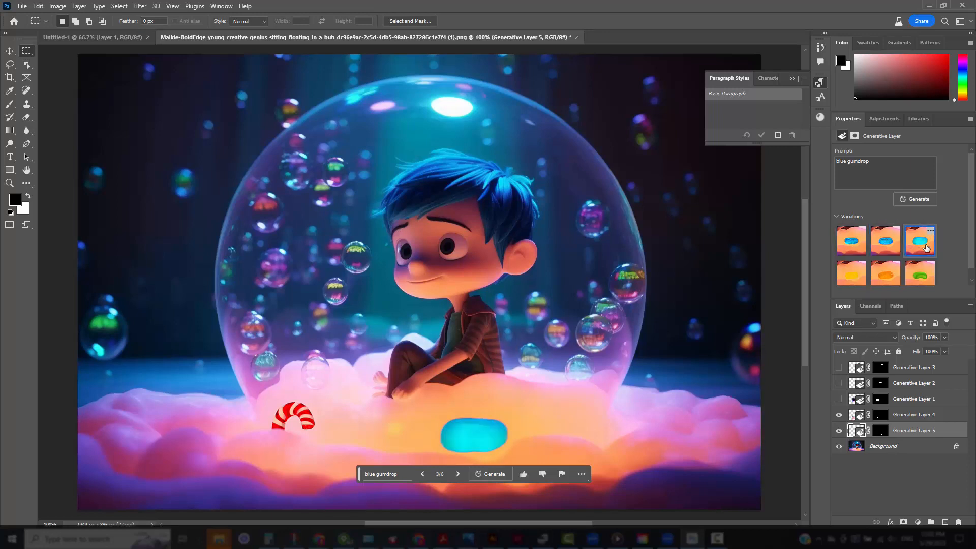
- Change the blue gumdrop layer's prompt to "blue sour stick" and generate new variations
left_click_drag(840, 163, 810, 162)
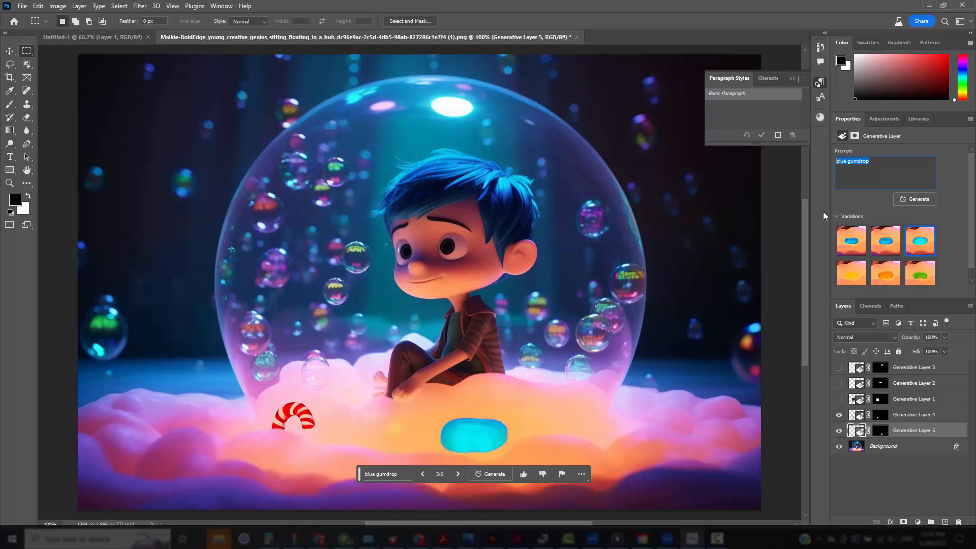
type("blue sour stick")
left_click(923, 199)
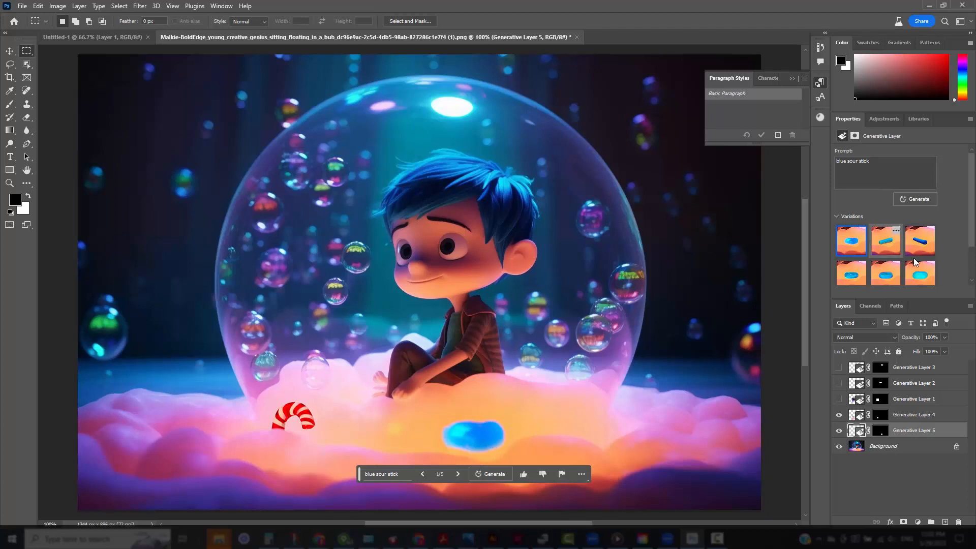
- Compare the three blue sour stick variations and choose the third, dark blue one
left_click(896, 246)
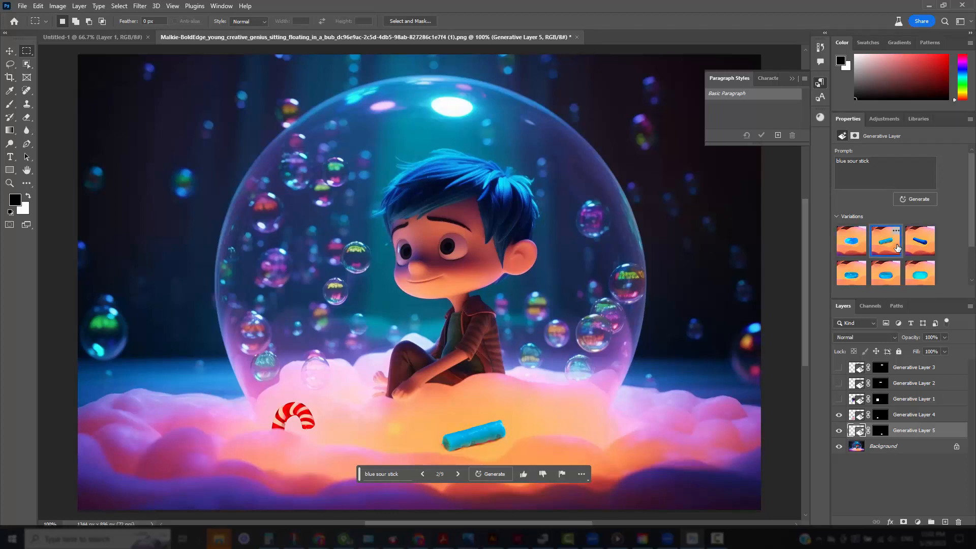
left_click(919, 242)
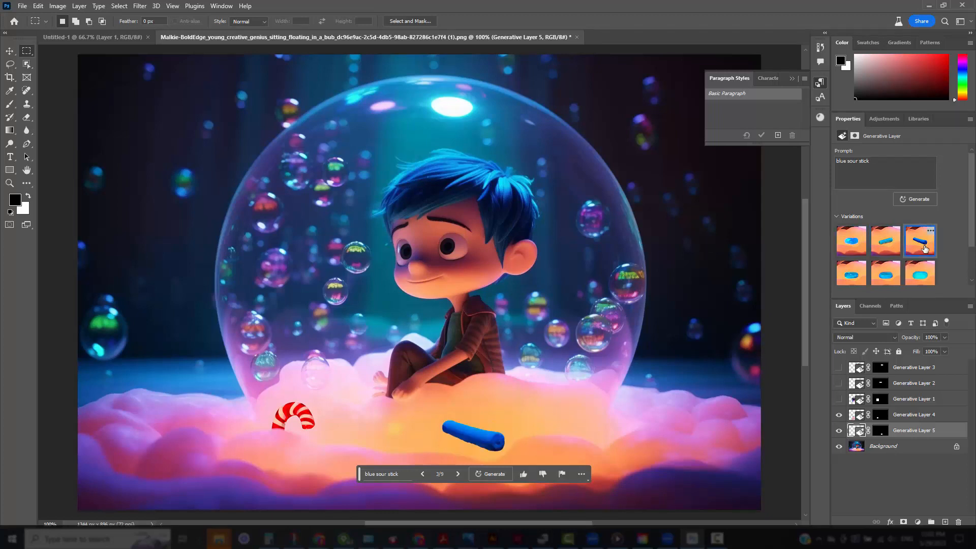
left_click(861, 249)
left_click(887, 246)
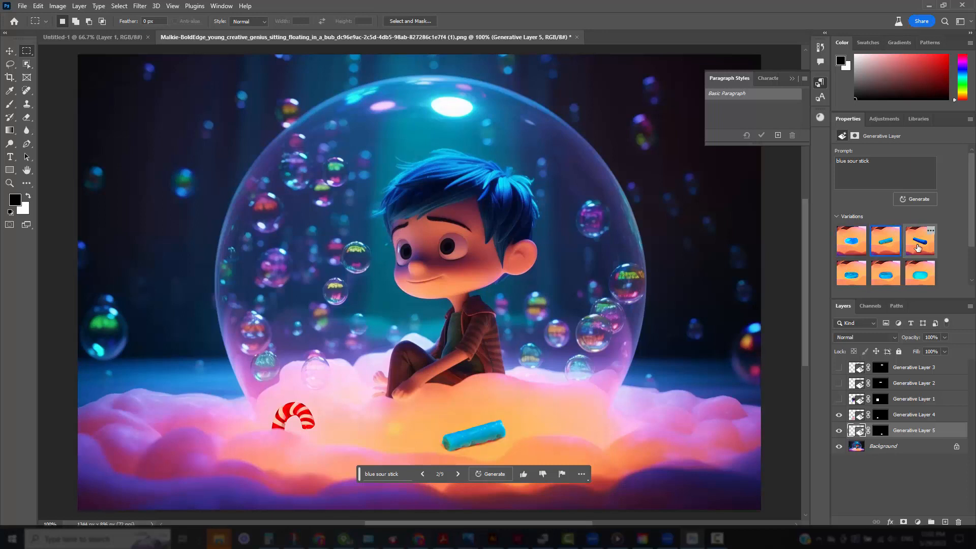
left_click(918, 247)
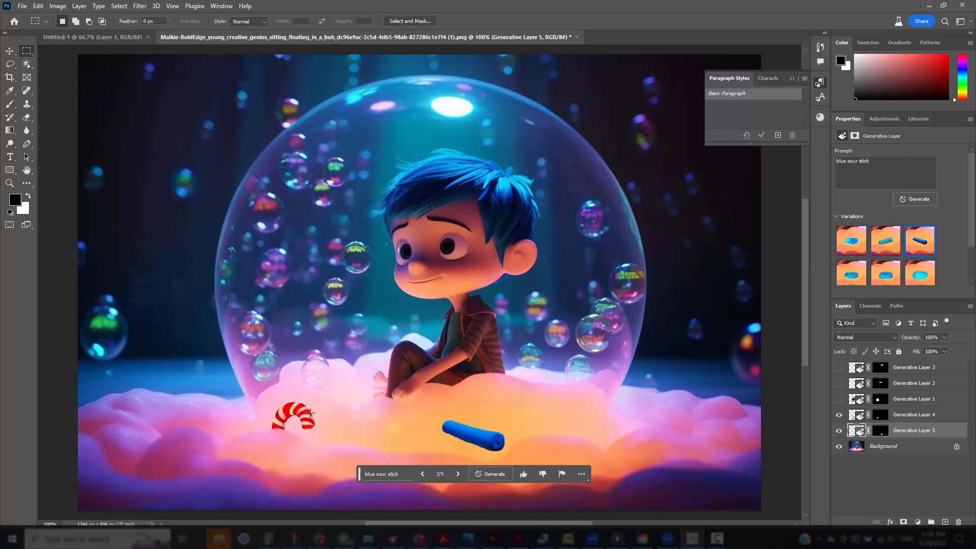
- Marquee a tall rectangle between the red candy cane and the blue stick and generate "blue and white candy cane" there
left_click_drag(349, 381, 393, 475)
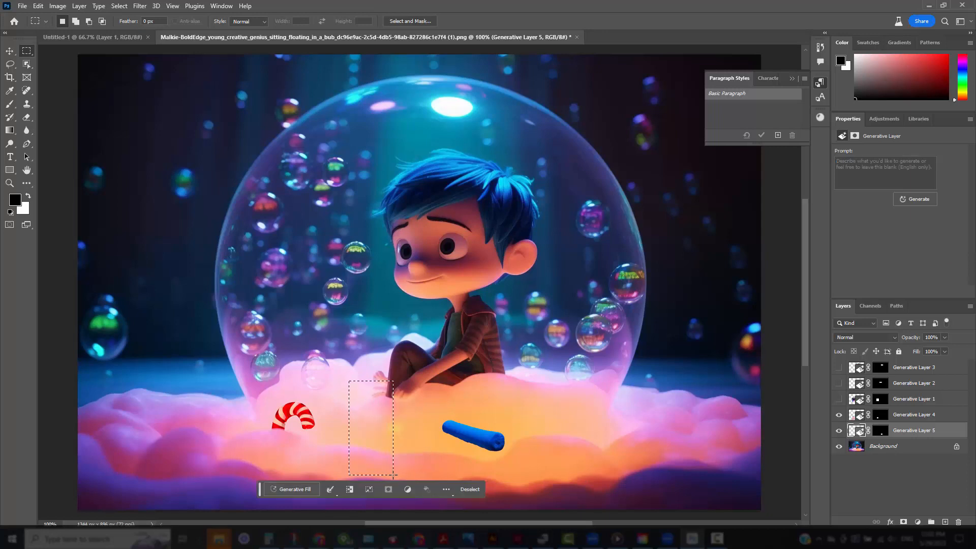
left_click(290, 492)
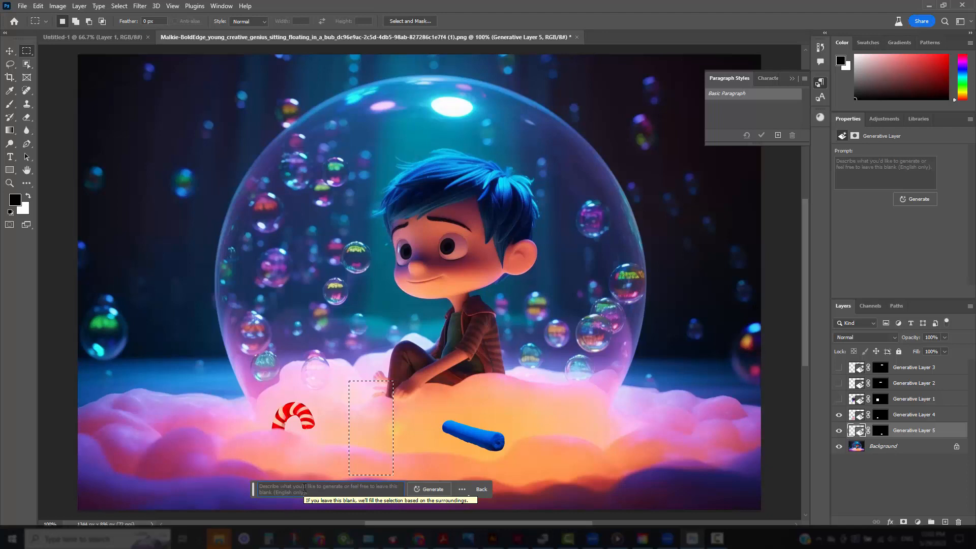
type("blue and white candy cane")
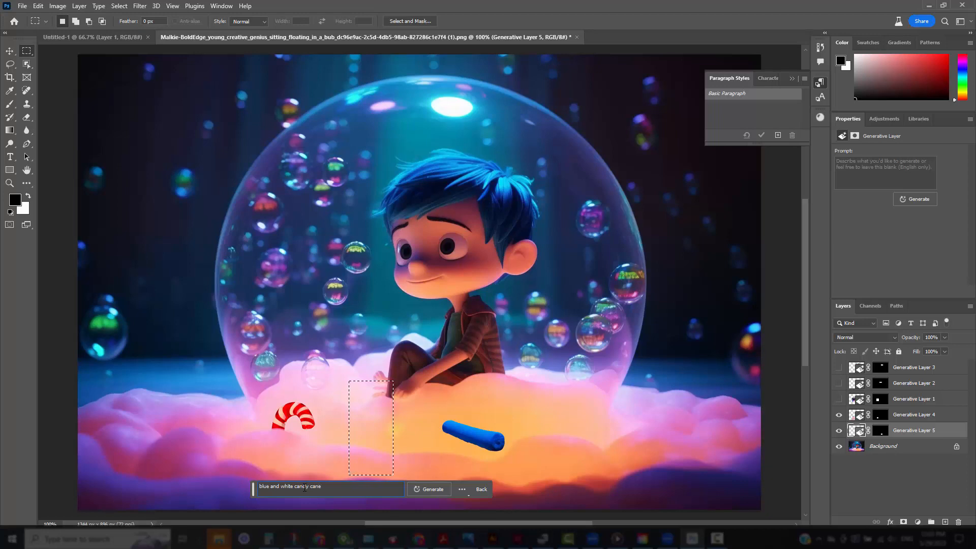
key("Return")
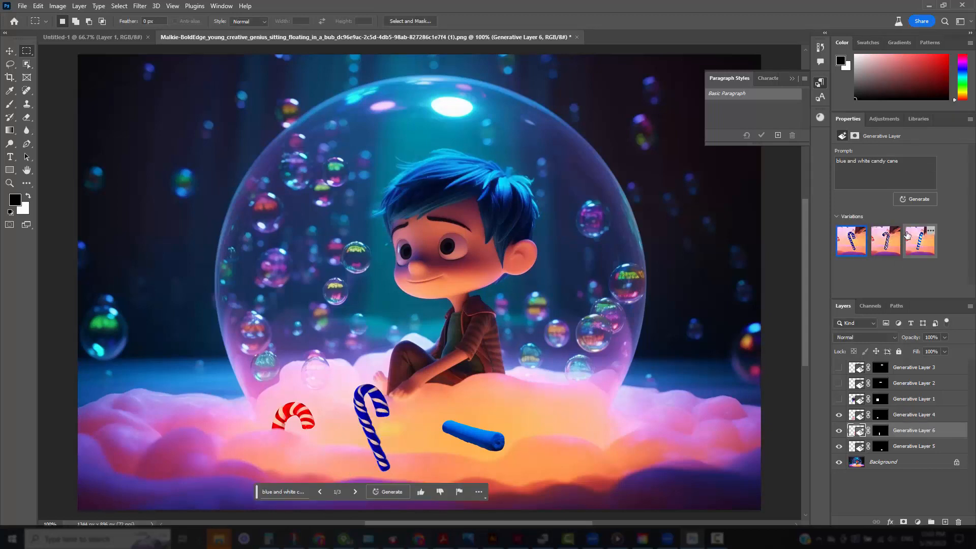
- Compare the three blue and white candy cane variations and return to the first one
left_click(888, 244)
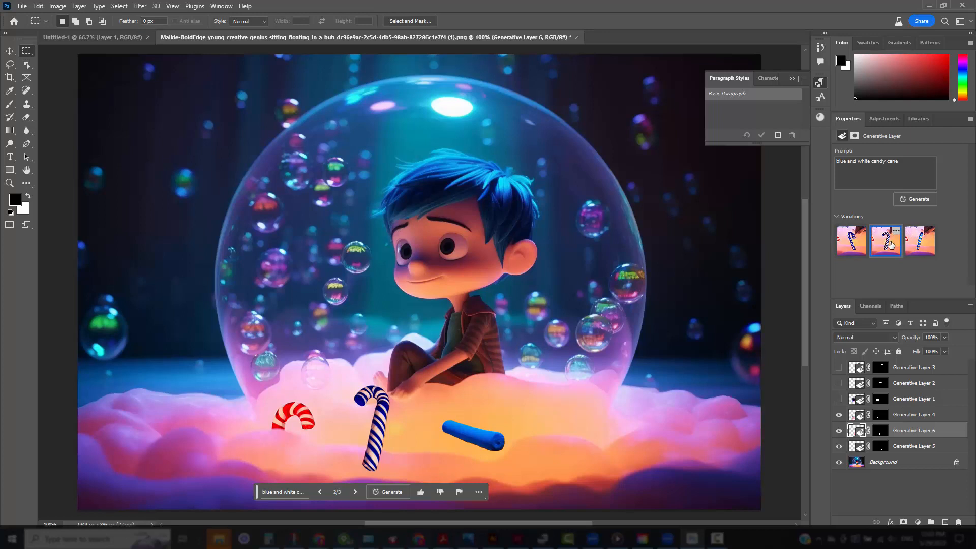
left_click(930, 248)
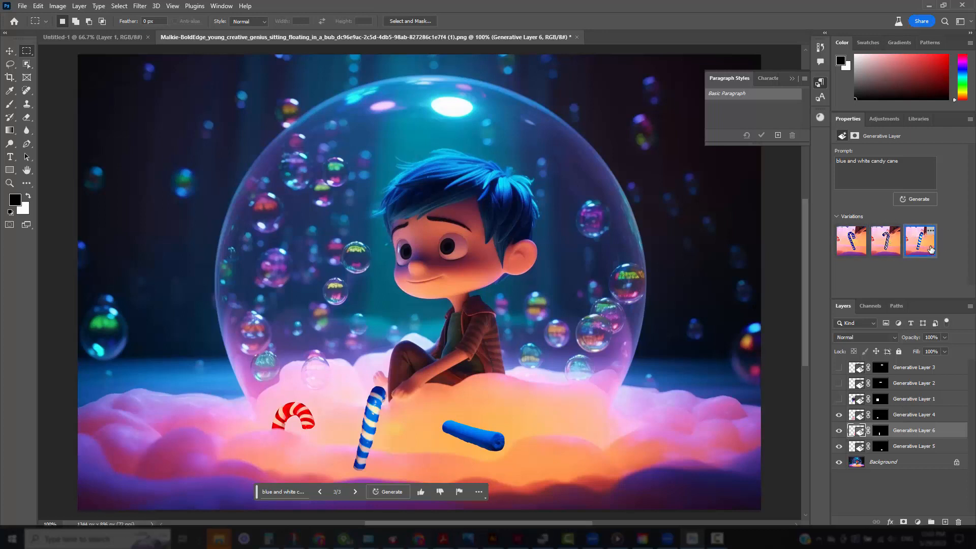
left_click(857, 244)
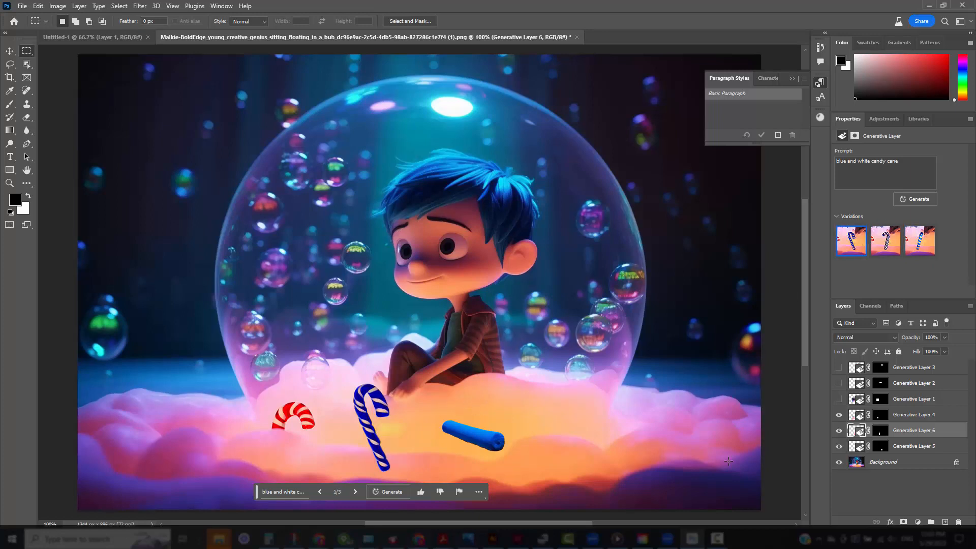
- Subtract the lower tip of the blue candy cane from its layer mask with a soft black brush of size 60
left_click(884, 433)
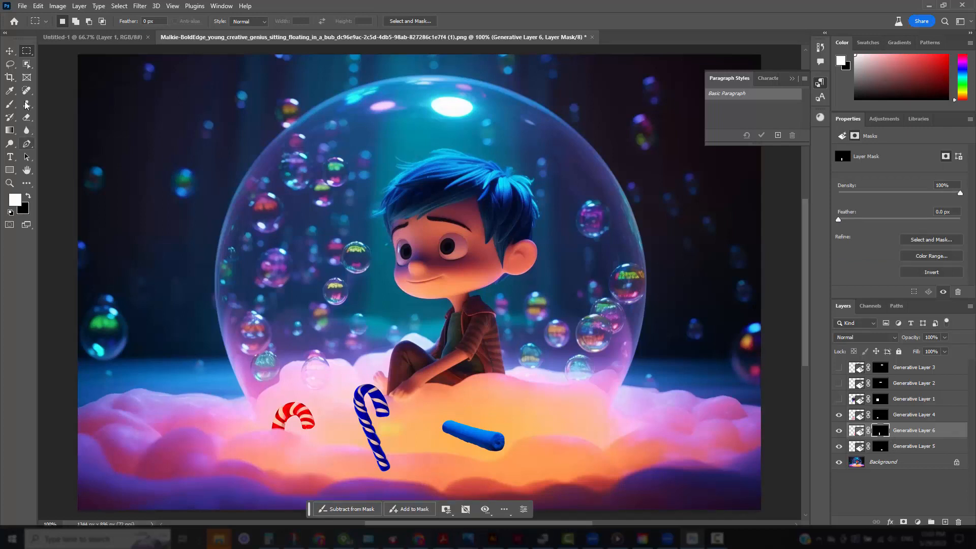
left_click(348, 509)
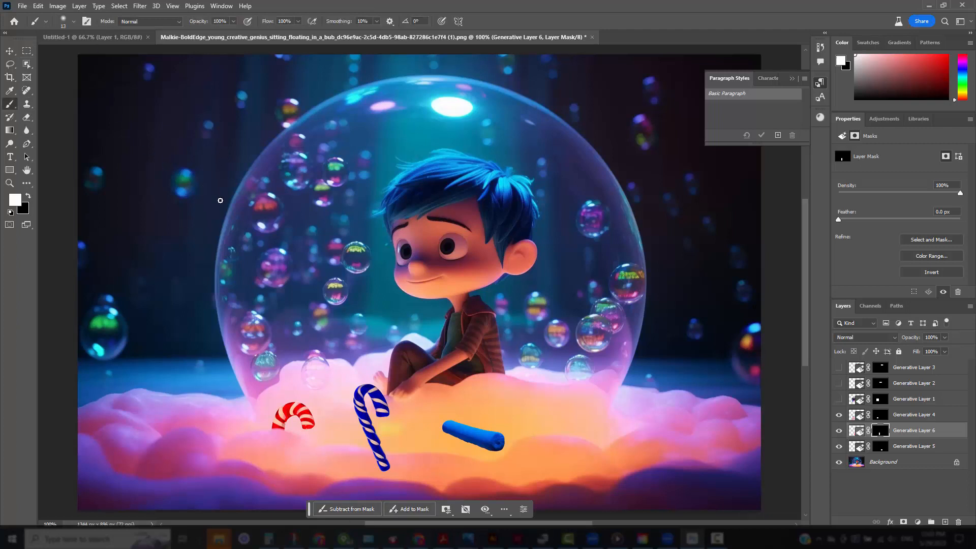
key("bracketright")
key("bracketright")
left_click(383, 466, "alt")
mouse_move(381, 468)
left_mouse_down()
mouse_move(384, 457)
mouse_move(364, 462)
left_mouse_up()
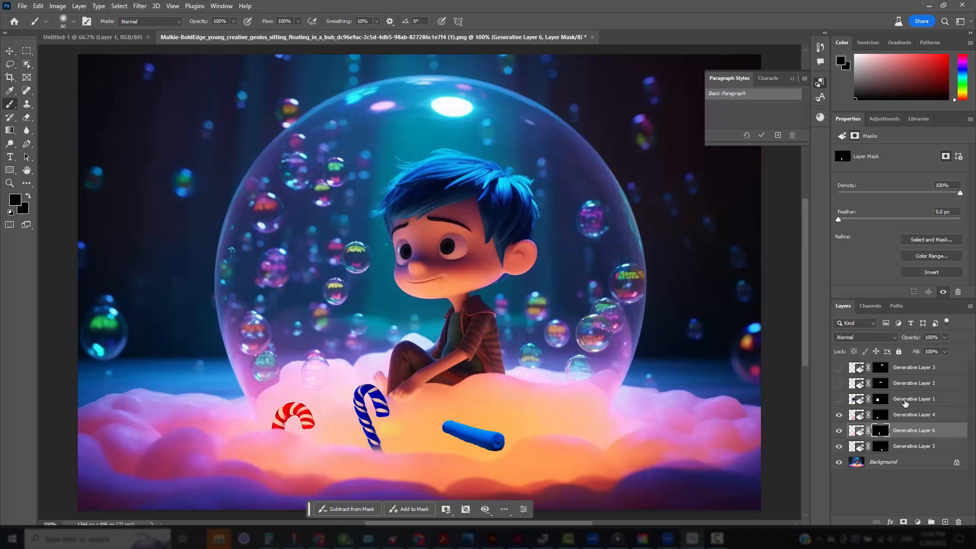
- Hide Generative Layers 4, 6 and 5, and show and select Generative Layer 1
left_click_drag(838, 414, 841, 452)
left_click(839, 404)
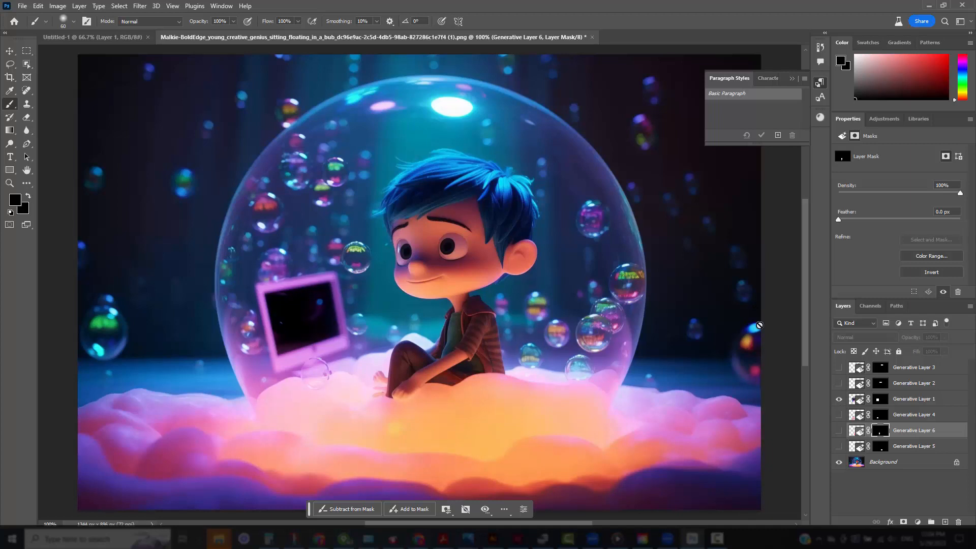
left_click(910, 402)
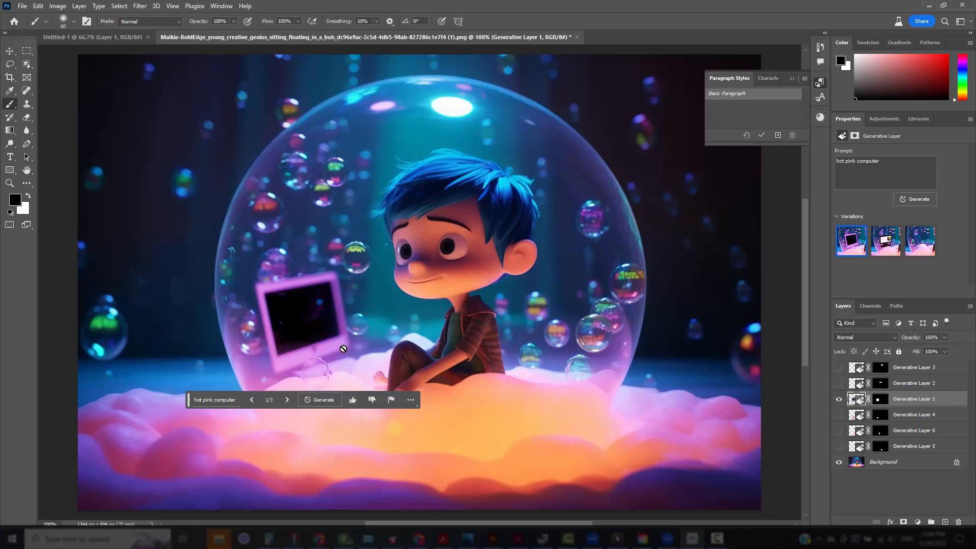
- Compare the hot pink computer variations and return to the first one
left_click(887, 250)
left_click(919, 249)
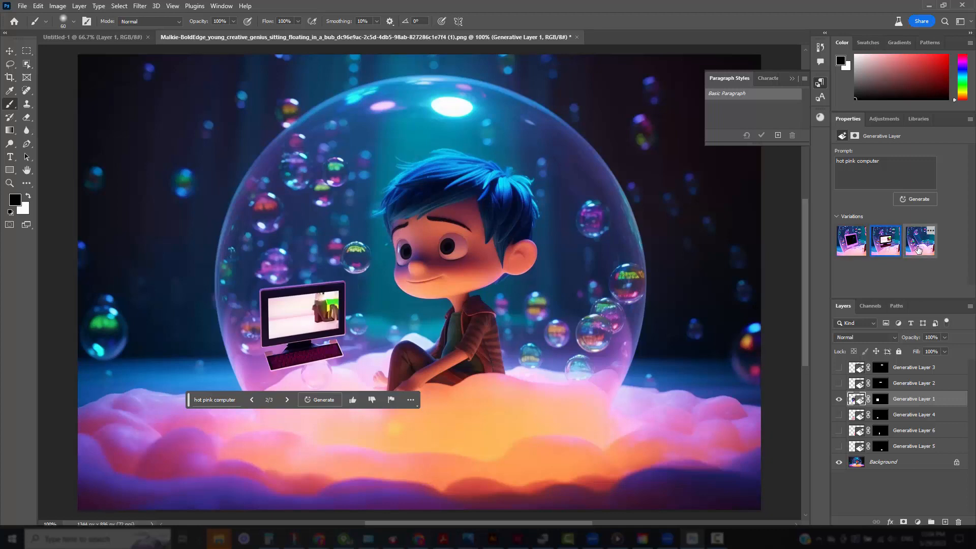
left_click(853, 249)
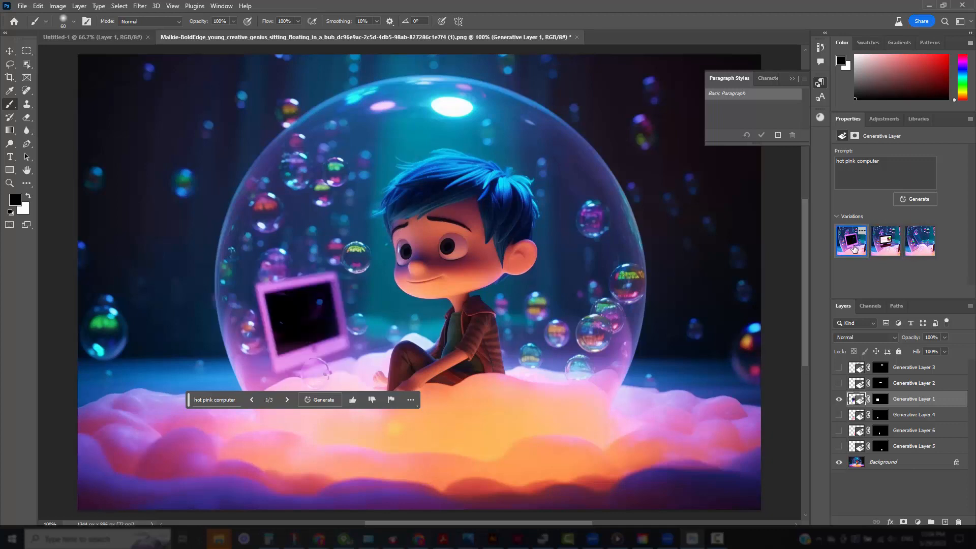
- Select and show Generative Layer 2 with its first glasses variation
left_click(915, 384)
left_click(839, 384)
left_click(858, 248)
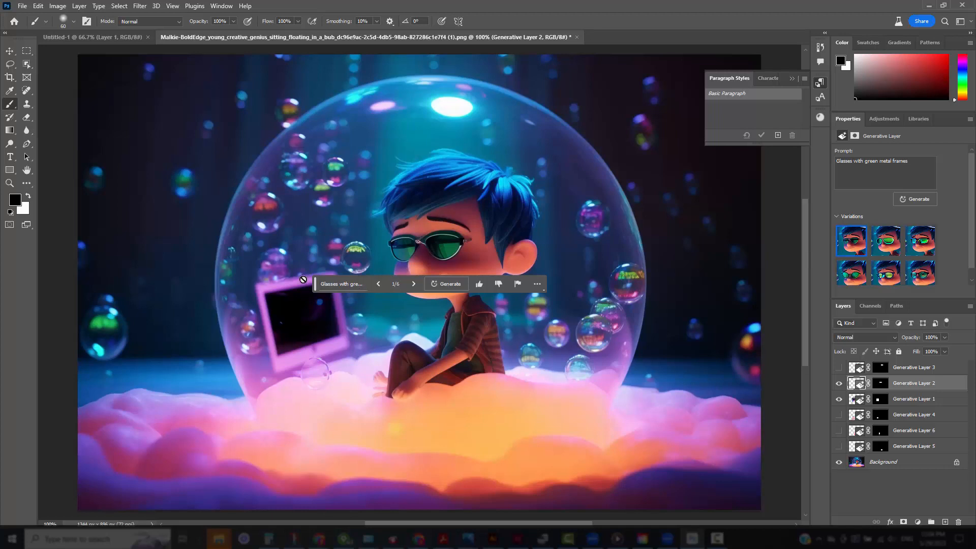
- Move the contextual task bar below the face and regenerate the glasses with the prompt "clear Glasses with green metal frames"
left_click_drag(316, 284, 316, 381)
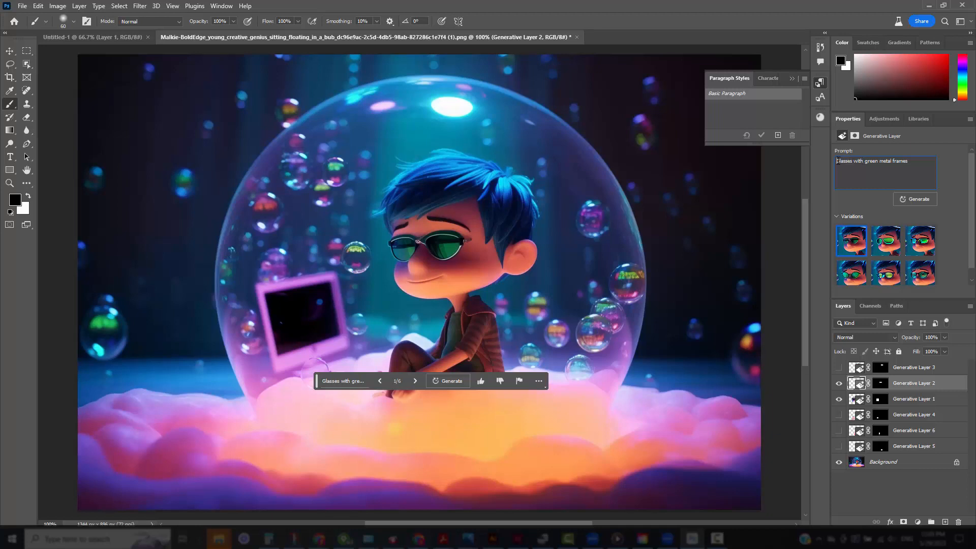
type("clear")
left_click(911, 200)
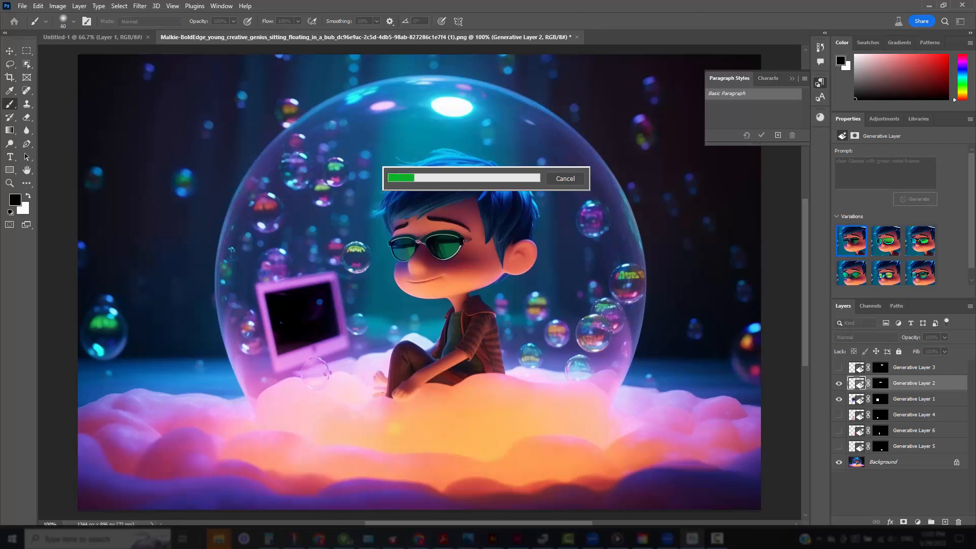
- Compare the three new clear glasses variations and return to the first one
scroll(884, 255, "down", 1)
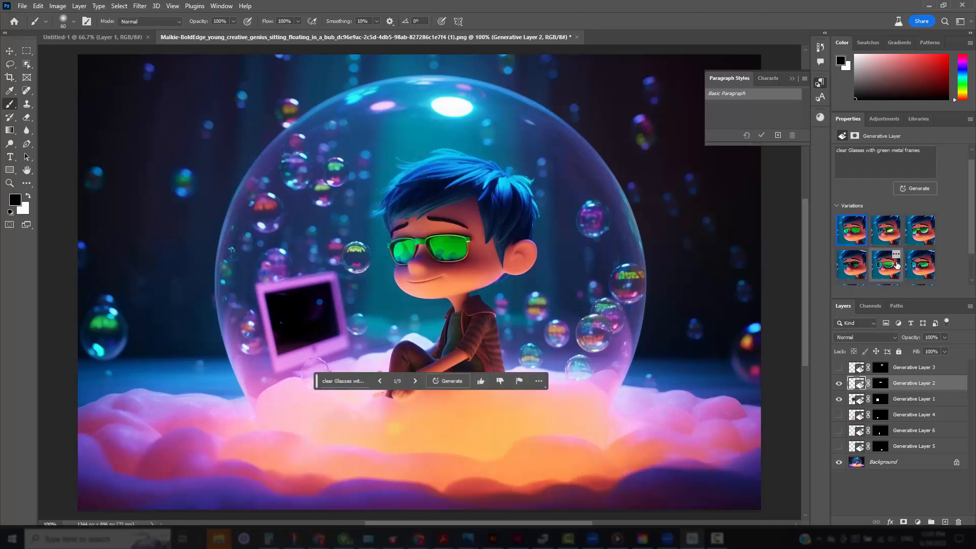
left_click(884, 234)
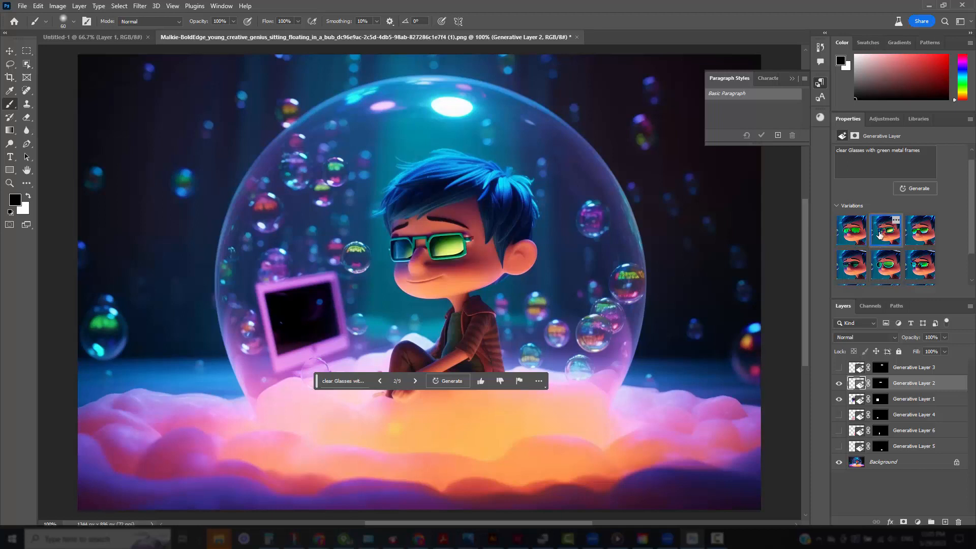
left_click(927, 230)
left_click(886, 227)
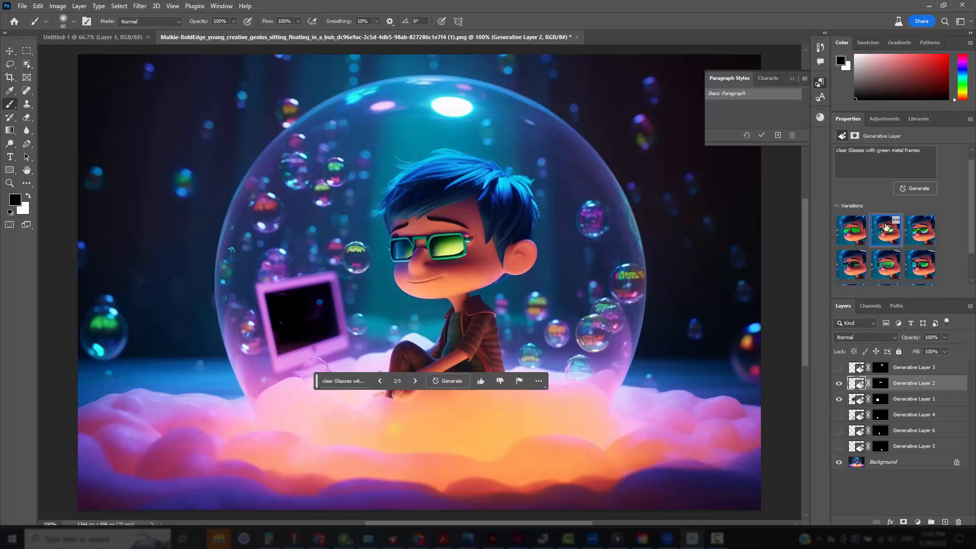
left_click(846, 229)
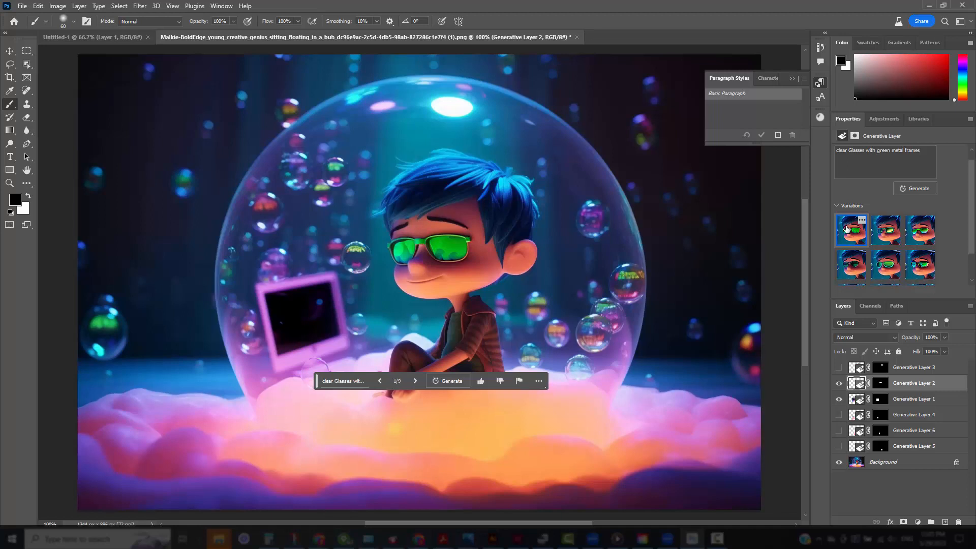
- Compare the older "green glasses" variations with the new ones and return to the first clear glasses variation
left_click_drag(971, 231, 971, 264)
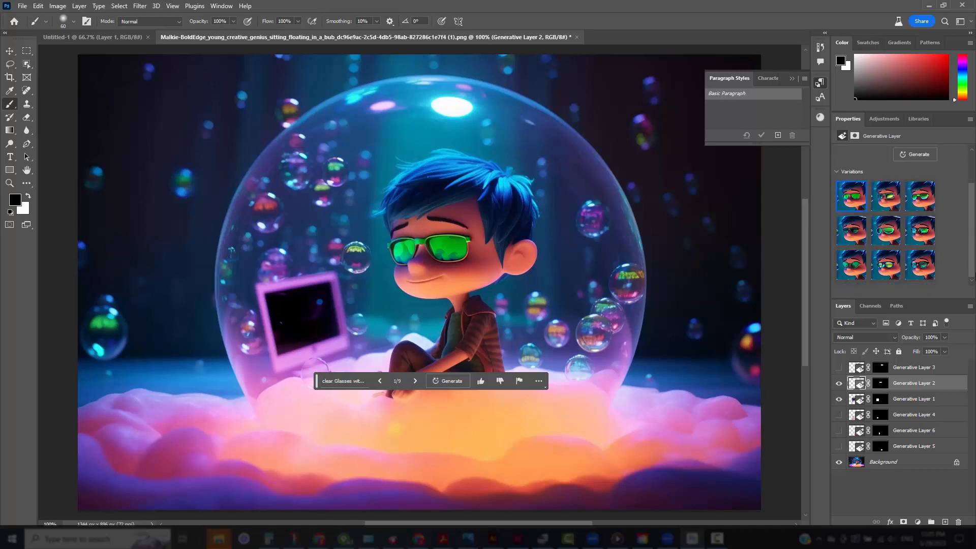
left_click(885, 265)
left_click(852, 265)
left_click(867, 199)
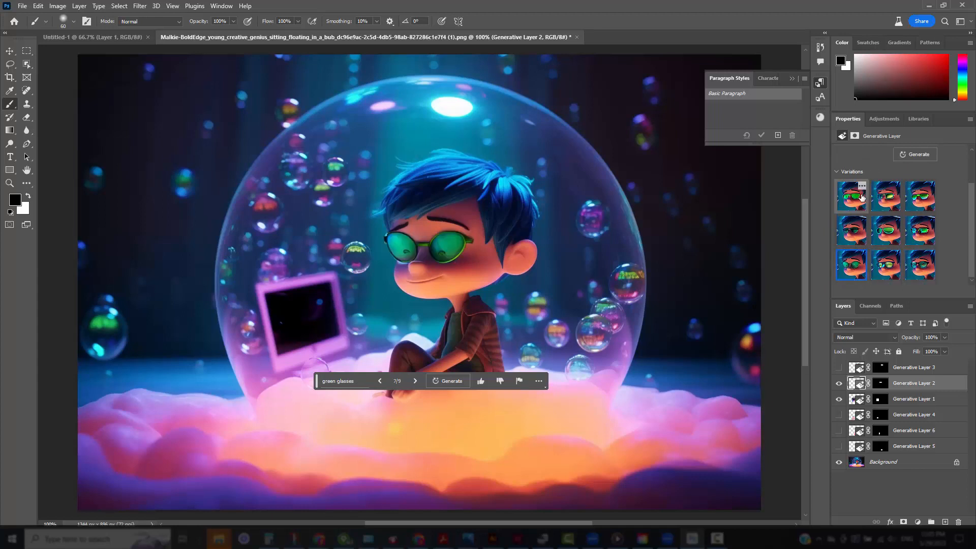
left_click(886, 201)
left_click(863, 200)
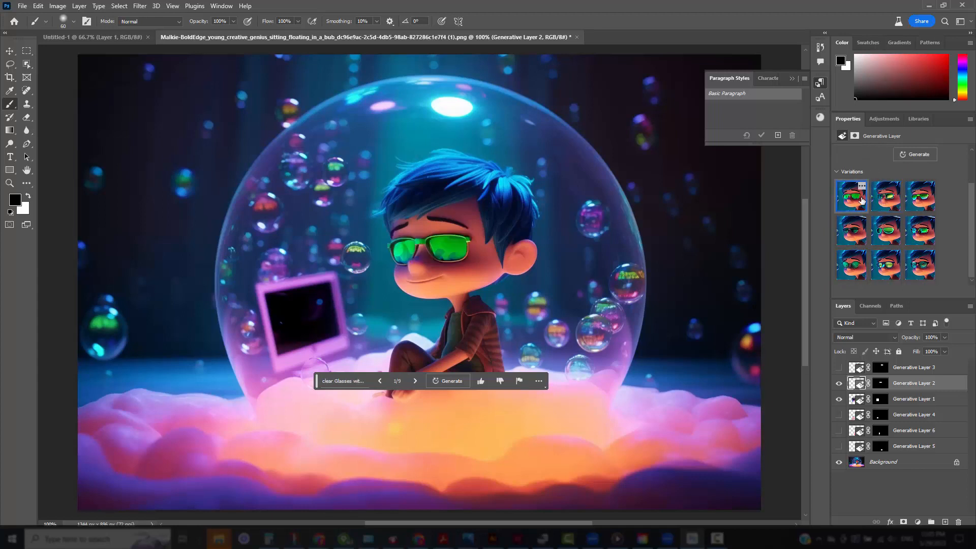
- Show and select Generative Layer 3 and preview its eleventh variation, "black kippah"
left_click(838, 367)
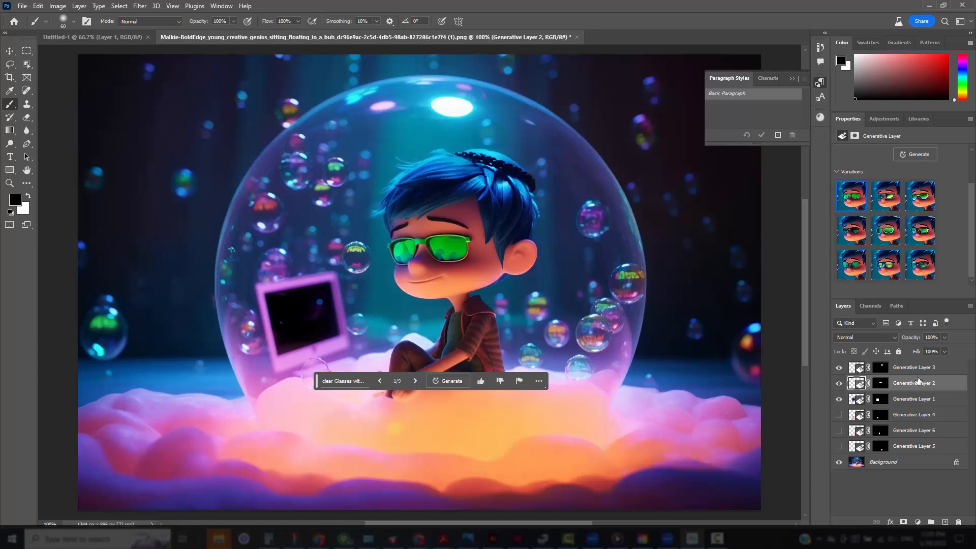
left_click(921, 374)
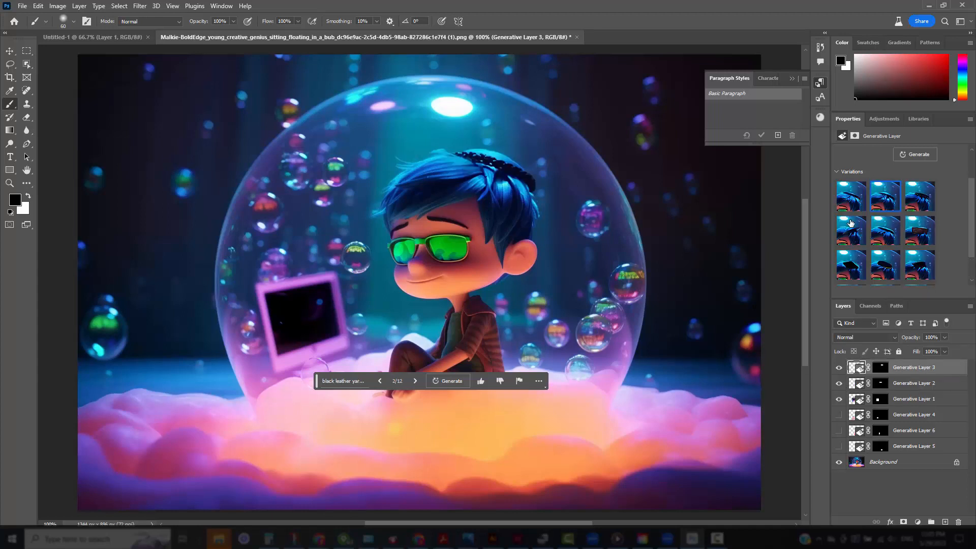
scroll(972, 285, "down", 1)
left_click(865, 267)
left_click(872, 267)
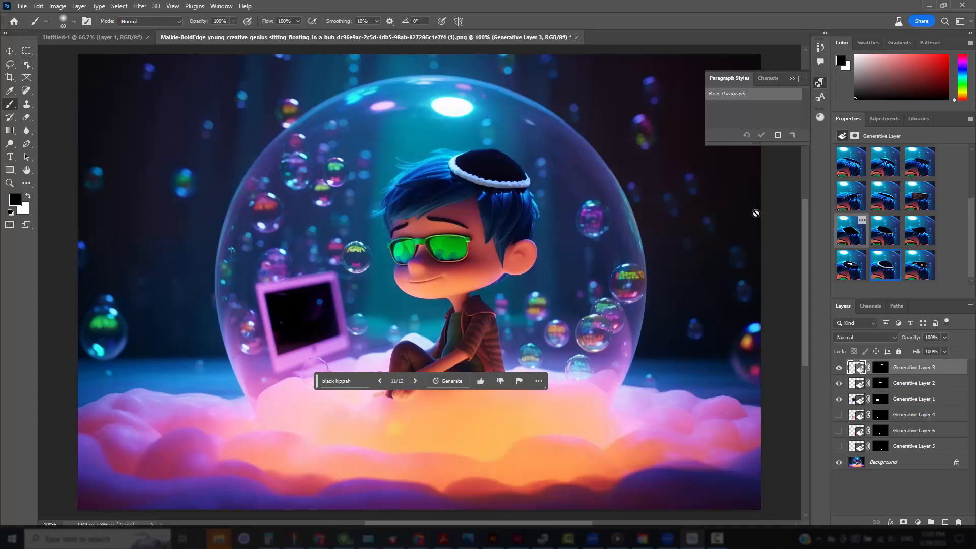
- Compare the other head covering variations, including "black velvet kippah", and choose the second one, "black leather yarmulka"
left_click(851, 163)
left_click(885, 230)
left_click(918, 230)
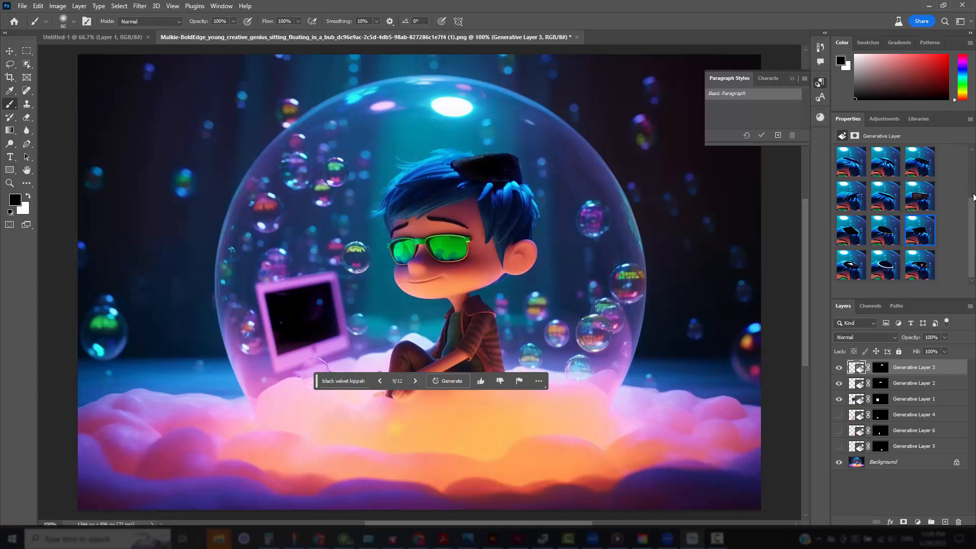
scroll(972, 225, "up", 3)
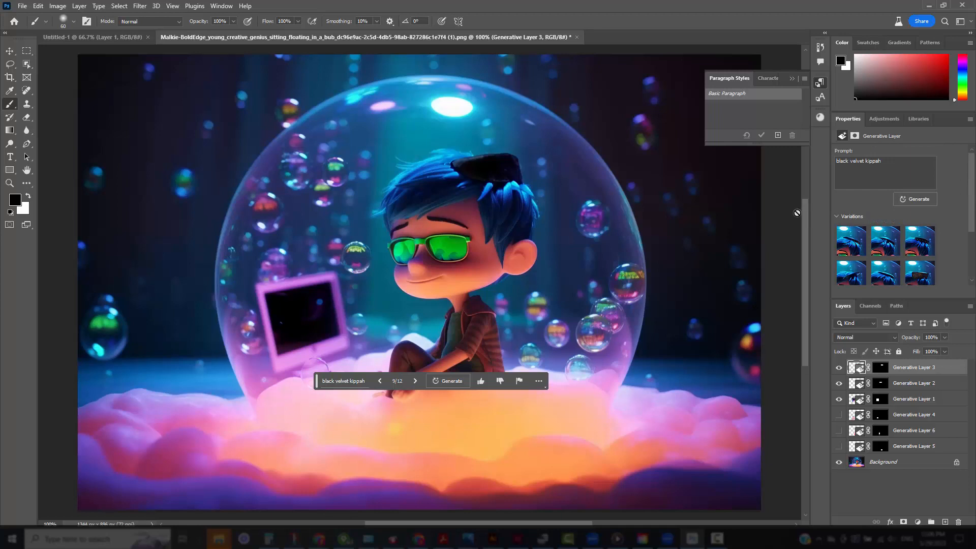
left_click(887, 244)
left_click(887, 245)
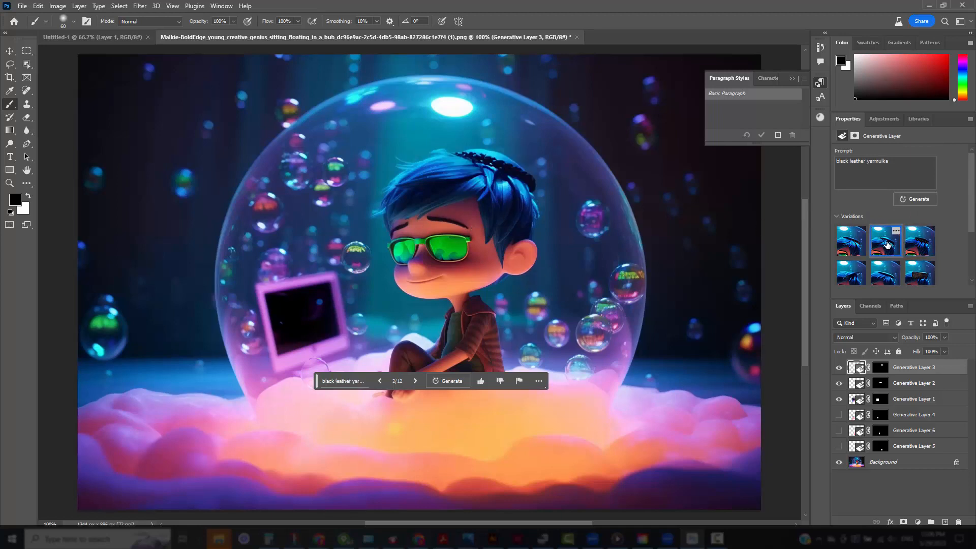